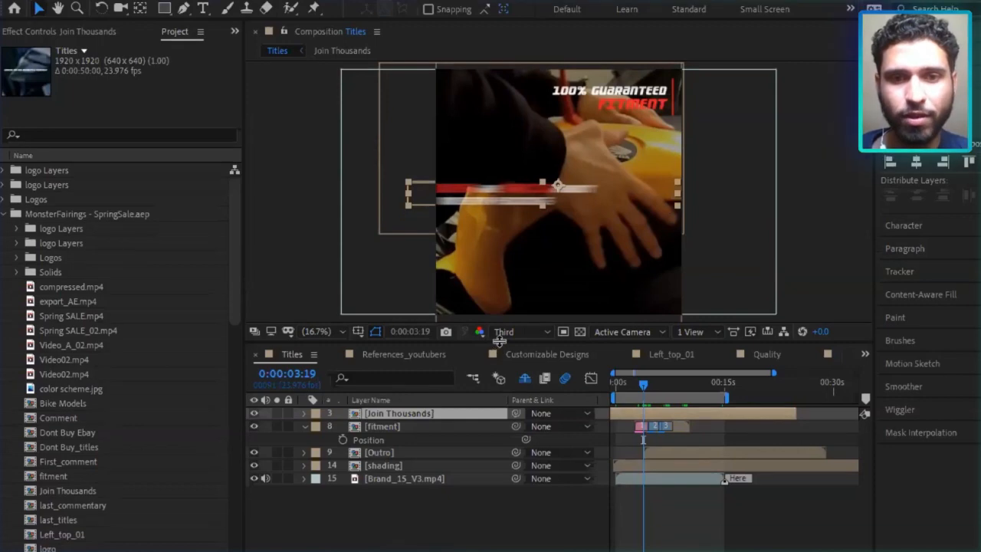
Enlarge the composition viewer and scrub the Titles composition back to 0:00:02:23 to show the YouTubers title.
{"action": "left_click_drag", "start_coordinate": [499, 342], "coordinate": [499, 407]}
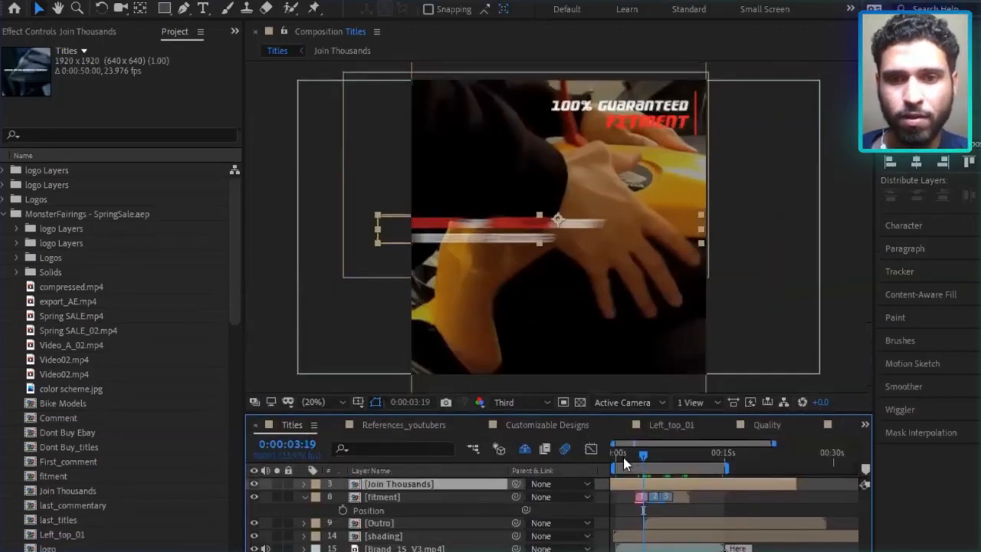
{"action": "left_click", "coordinate": [624, 453]}
{"action": "left_click", "coordinate": [637, 454]}
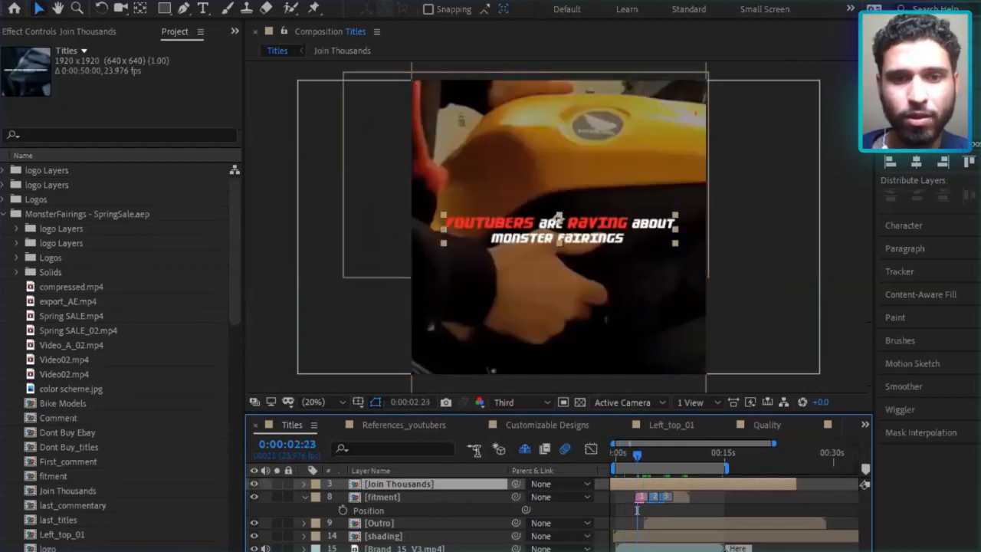
Open the Join Thousands precomposition, hide the timeline's switches and mode columns, and scrub its title to 0:00:05:05.
{"action": "double_click", "coordinate": [458, 484]}
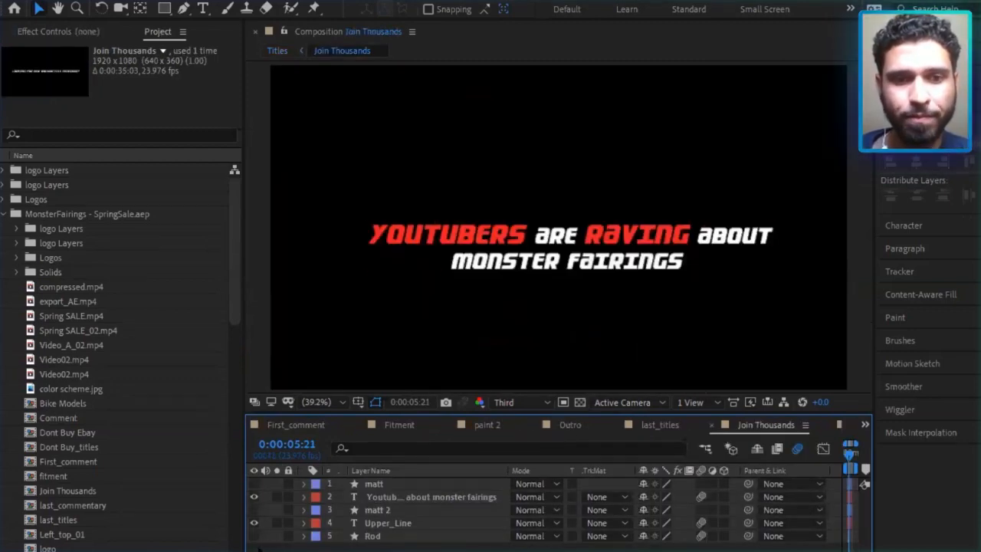
{"action": "left_click", "coordinate": [255, 550]}
{"action": "left_click", "coordinate": [268, 550]}
{"action": "left_click_drag", "start_coordinate": [624, 456], "coordinate": [653, 457]}
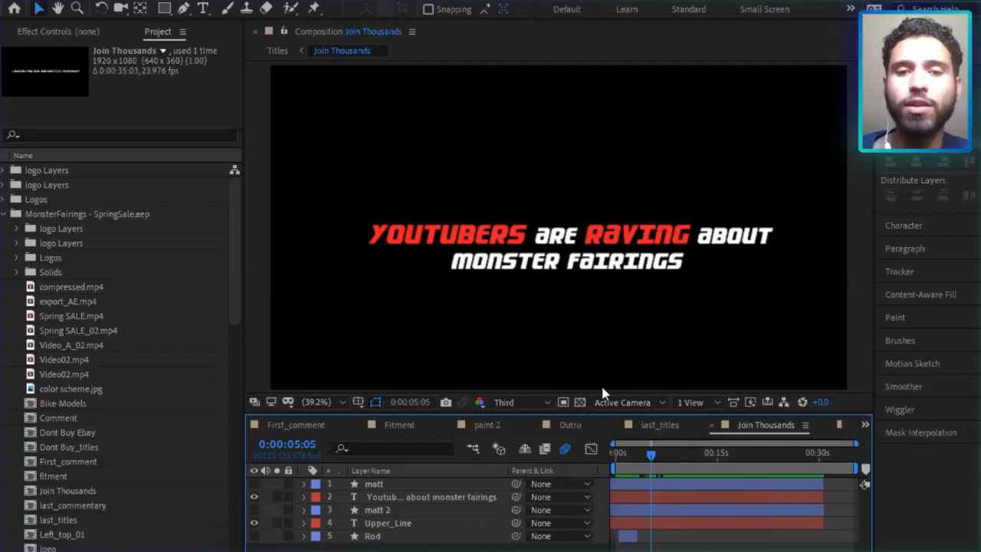
Return to the Titles composition, briefly re-enter Join Thousands, and scrub Titles to where the fitment title shows.
{"action": "key", "text": "Tab"}
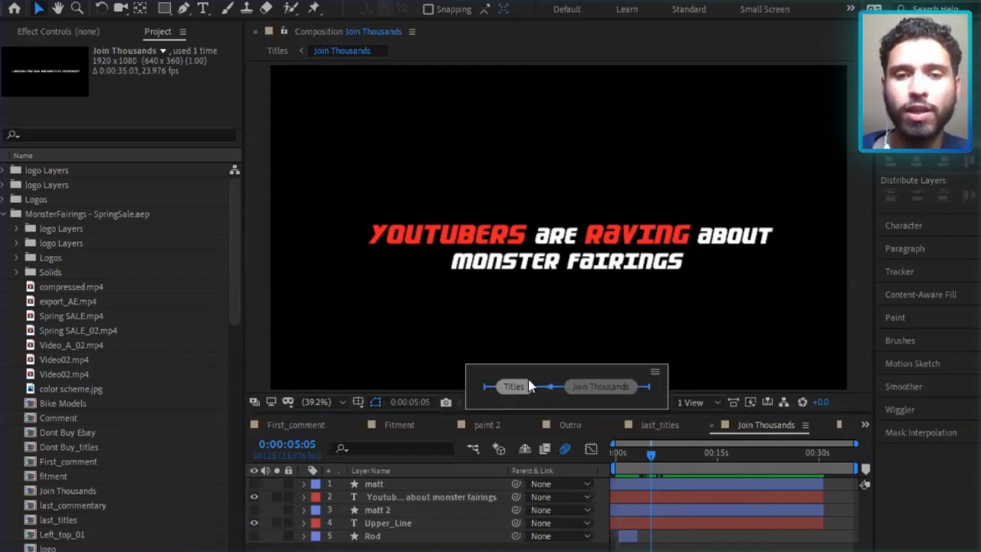
{"action": "left_click", "coordinate": [514, 386]}
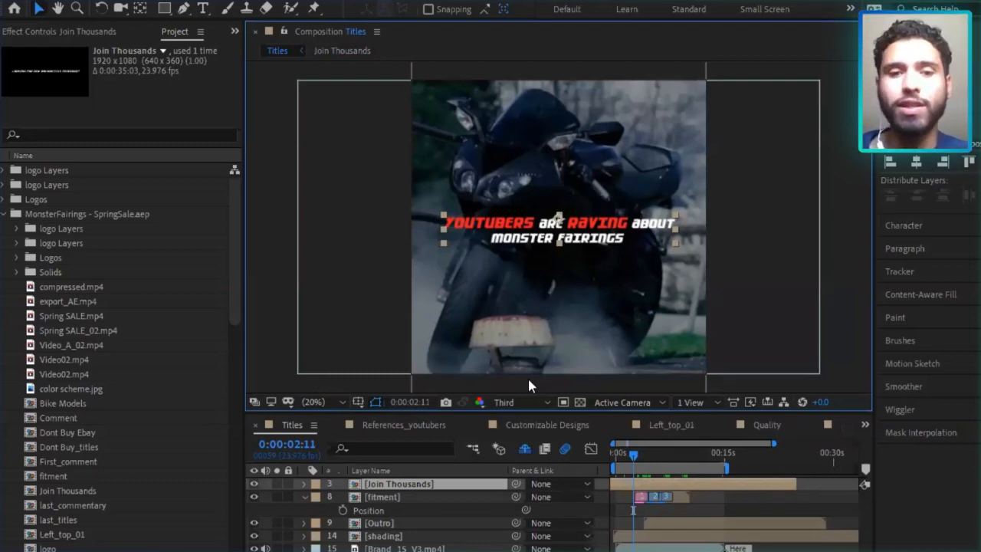
{"action": "double_click", "coordinate": [417, 484]}
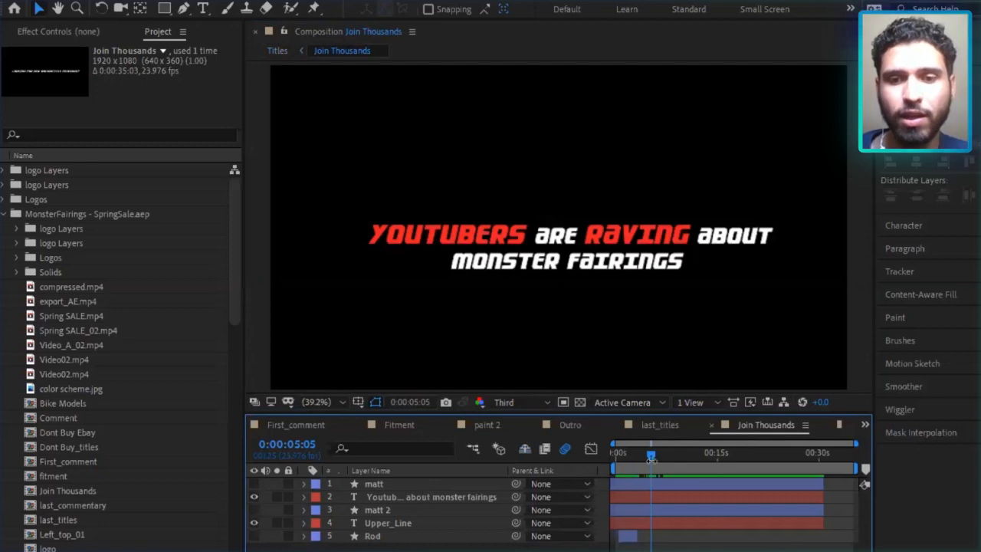
{"action": "key", "text": "shift+Escape"}
{"action": "mouse_move", "coordinate": [644, 460]}
{"action": "left_mouse_down"}
{"action": "mouse_move", "coordinate": [656, 464]}
{"action": "mouse_move", "coordinate": [640, 467]}
{"action": "left_mouse_up"}
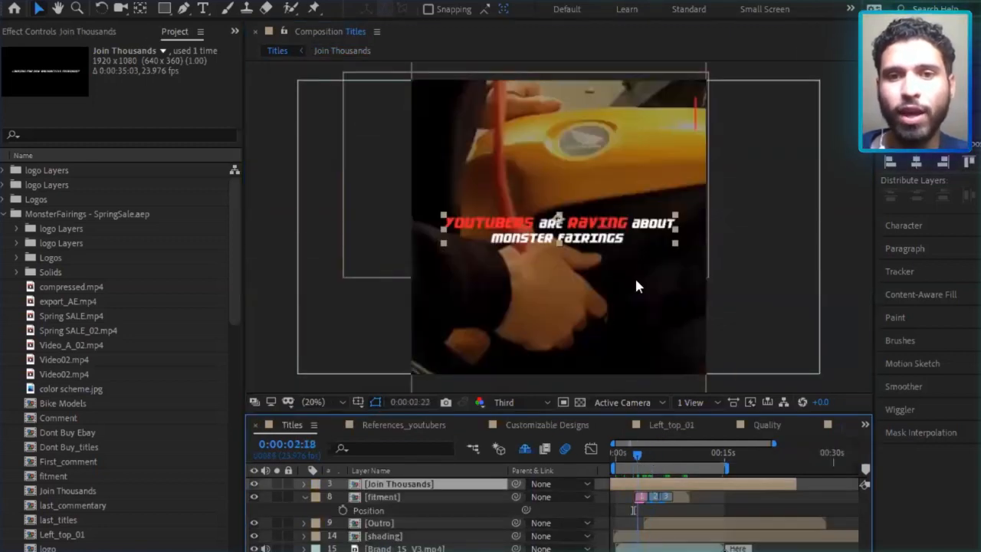
{"action": "left_click", "coordinate": [646, 454]}
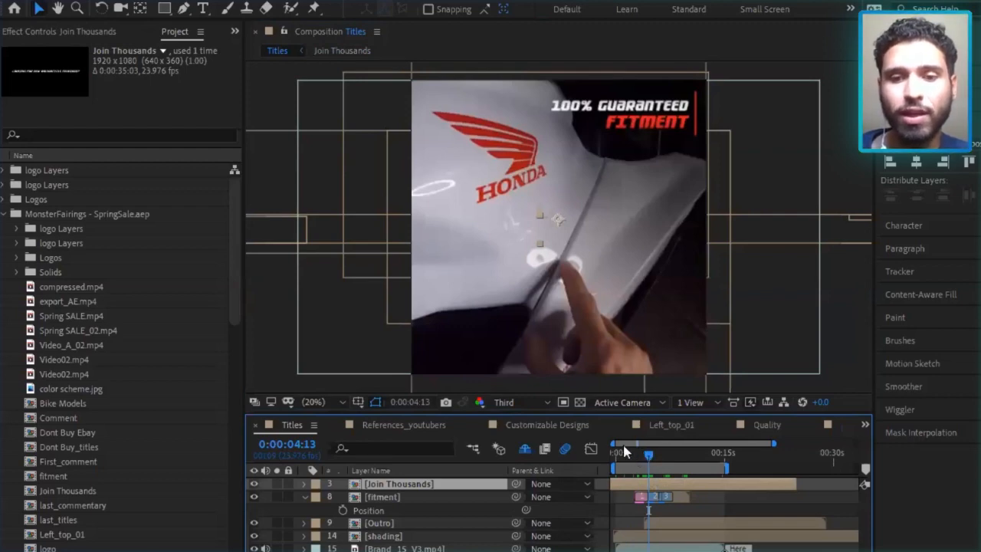
Examine the fitment layer's marked sections in a closer timeline view, scrubbing from the guaranteed fitment title to the OEM title at 0:00:05:04.
{"action": "key", "text": "equal"}
{"action": "key", "text": "equal"}
{"action": "key", "text": "equal"}
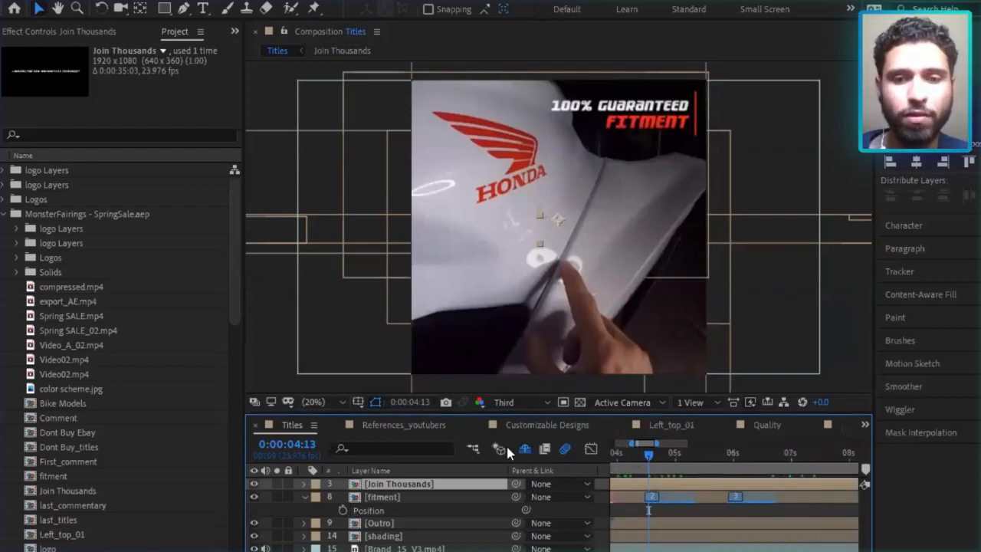
{"action": "left_click_drag", "start_coordinate": [645, 446], "coordinate": [634, 447]}
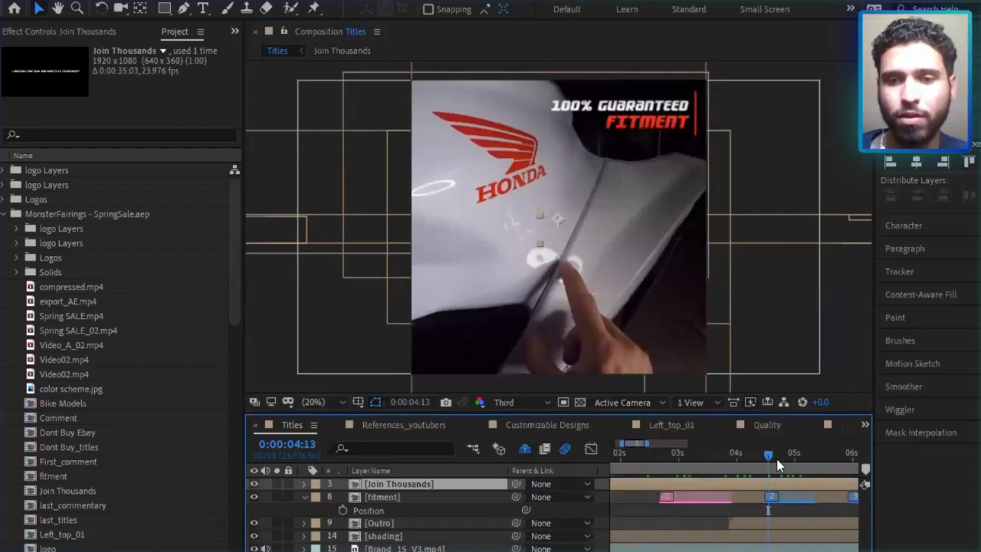
{"action": "left_click", "coordinate": [734, 457]}
{"action": "left_click_drag", "start_coordinate": [736, 457], "coordinate": [800, 455]}
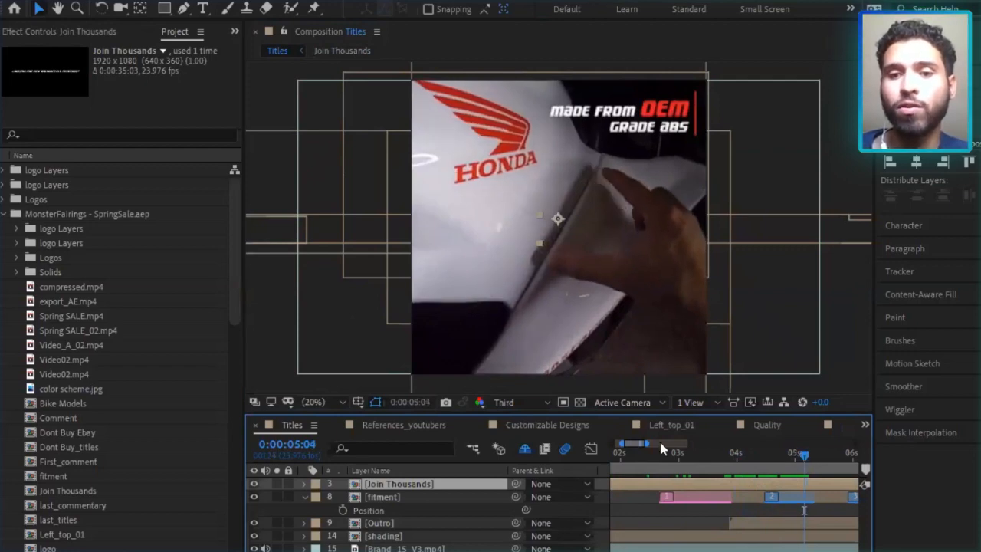
{"action": "left_click_drag", "start_coordinate": [637, 443], "coordinate": [650, 447]}
{"action": "mouse_move", "coordinate": [666, 443]}
{"action": "left_mouse_down"}
{"action": "mouse_move", "coordinate": [679, 444]}
{"action": "mouse_move", "coordinate": [659, 445]}
{"action": "mouse_move", "coordinate": [668, 446]}
{"action": "left_mouse_up"}
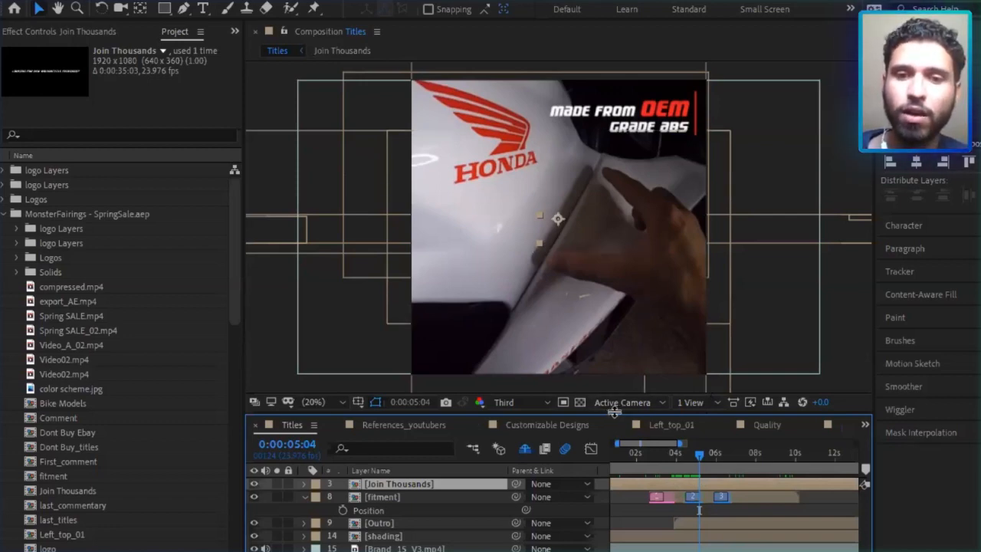
Make the timeline area taller and review the Titles composition from 0:00:01:18 through to the outro at 0:00:12:04.
{"action": "left_click_drag", "start_coordinate": [620, 412], "coordinate": [619, 375]}
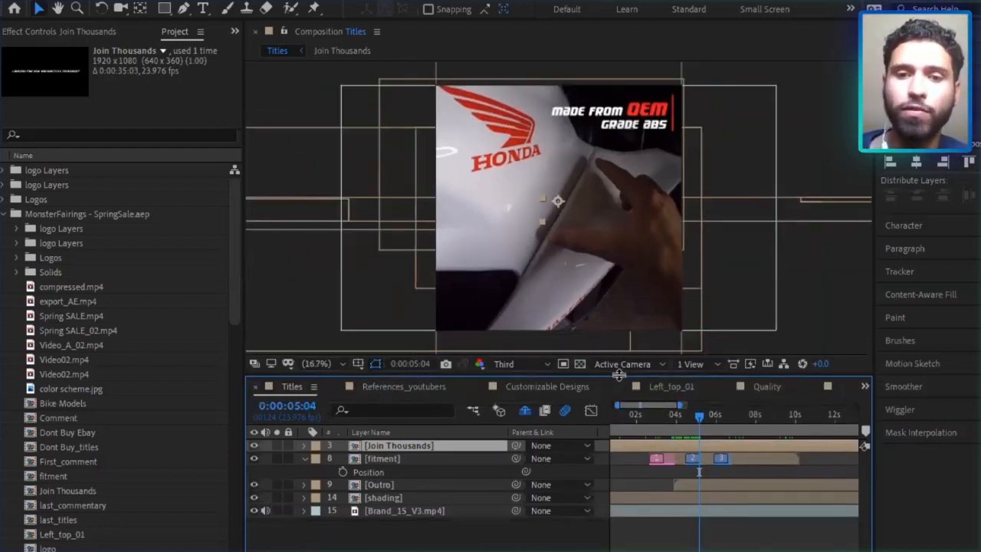
{"action": "left_click", "coordinate": [630, 418]}
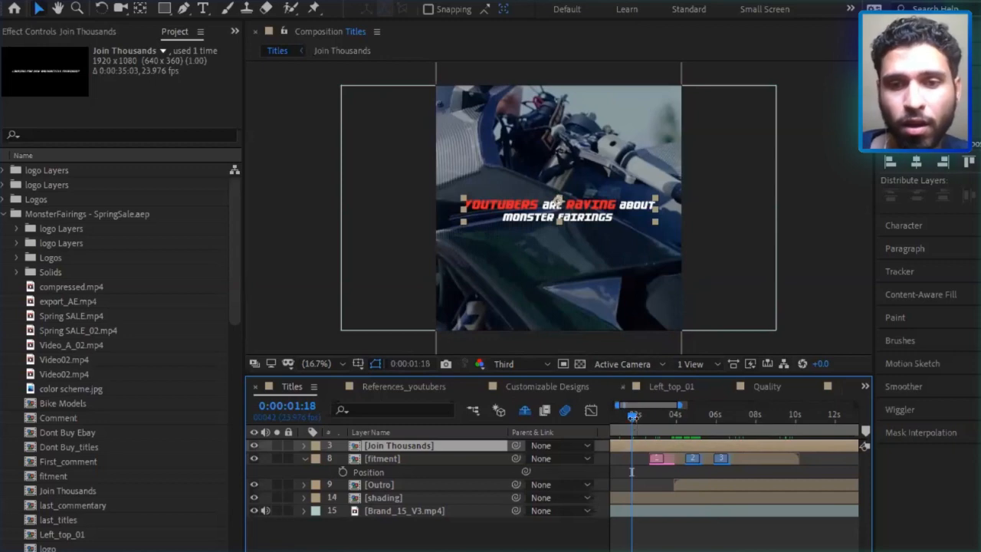
{"action": "left_click_drag", "start_coordinate": [667, 420], "coordinate": [768, 421]}
{"action": "left_click_drag", "start_coordinate": [669, 407], "coordinate": [697, 416]}
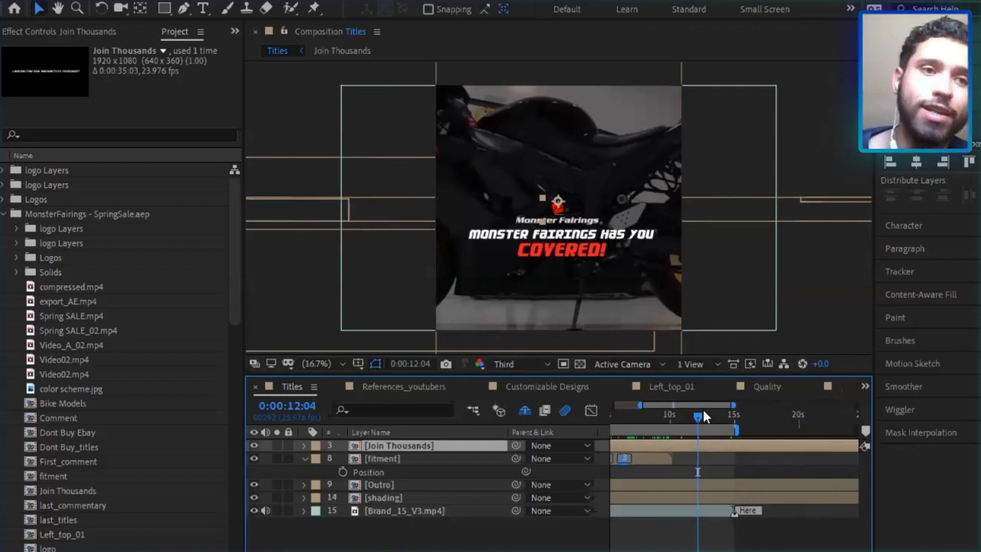
Switch to the project containing the Gift Influencer composition and scrub that composition to 0:00:02:22.
{"action": "left_click", "coordinate": [14, 8]}
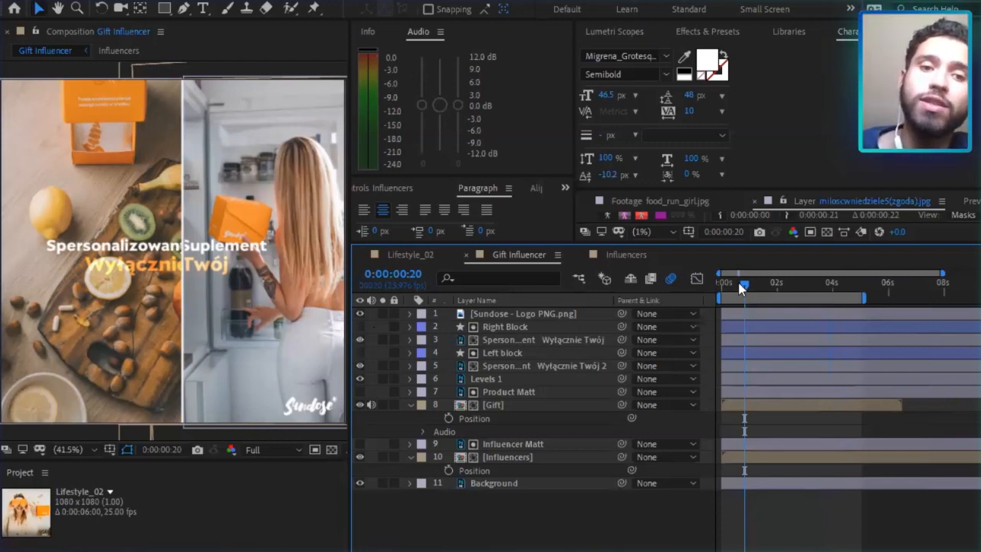
{"action": "key", "text": "Page_Down"}
{"action": "mouse_move", "coordinate": [776, 285]}
{"action": "left_mouse_down"}
{"action": "mouse_move", "coordinate": [787, 288]}
{"action": "mouse_move", "coordinate": [770, 287]}
{"action": "left_mouse_up"}
{"action": "left_click_drag", "start_coordinate": [771, 288], "coordinate": [809, 288]}
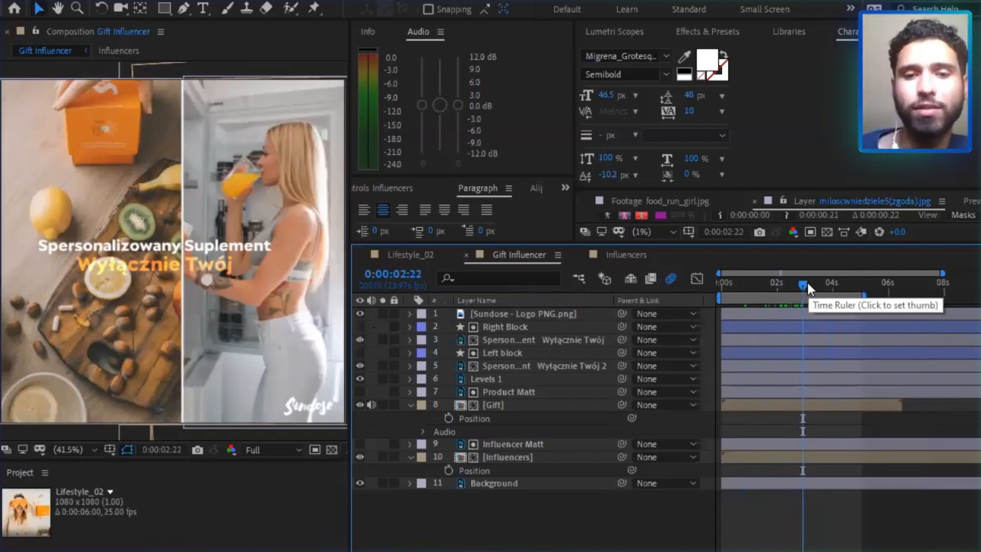
Hide and reshow the Gift layer and the Influencers layer in turn to identify each half of the split screen.
{"action": "left_click", "coordinate": [494, 411]}
{"action": "left_click", "coordinate": [357, 403]}
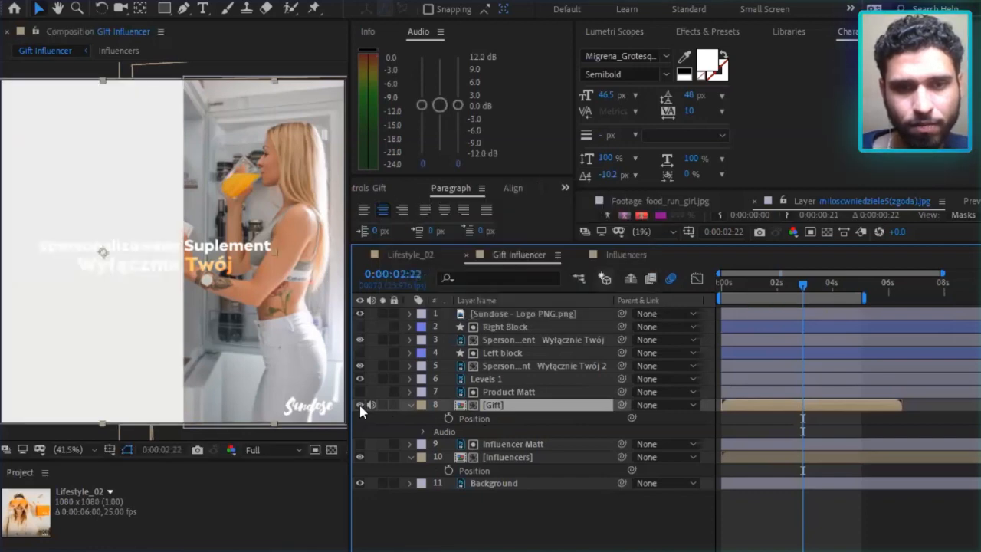
{"action": "left_click", "coordinate": [360, 405]}
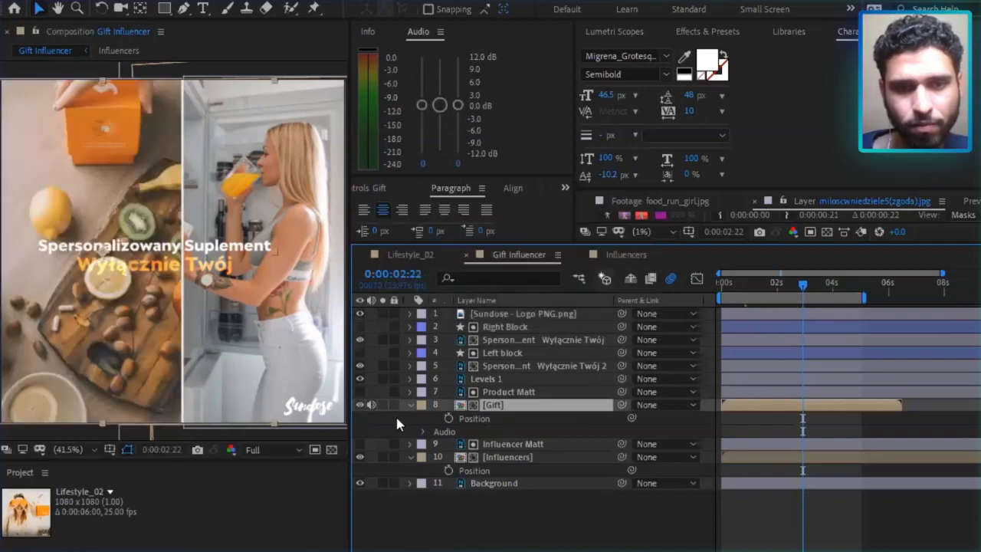
{"action": "left_click", "coordinate": [487, 457]}
{"action": "left_click", "coordinate": [360, 457]}
{"action": "left_click", "coordinate": [360, 457]}
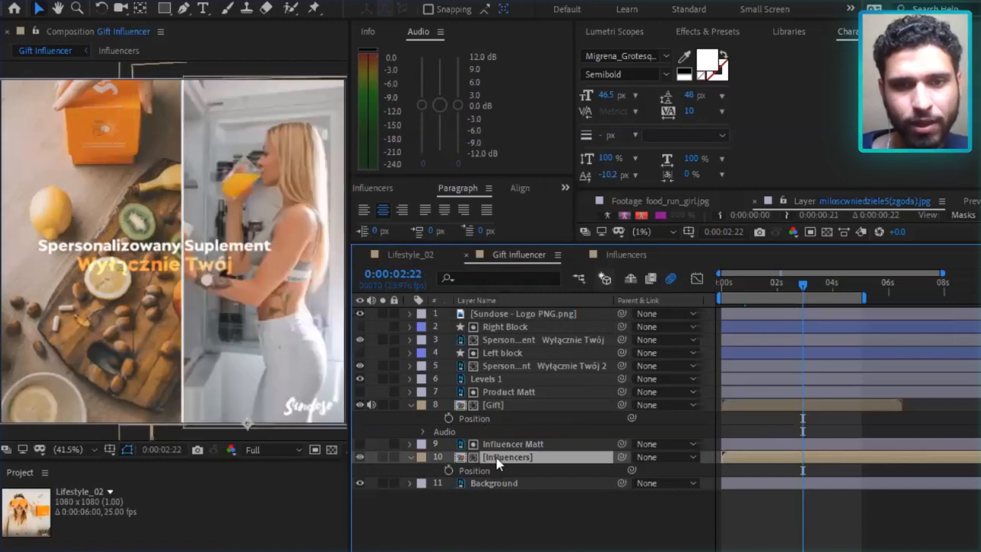
Open the Influencers precomposition, scrub it to 0:00:01:13, and collapse the expanded Rotation, Opacity and Scale properties of its image layers.
{"action": "double_click", "coordinate": [494, 456]}
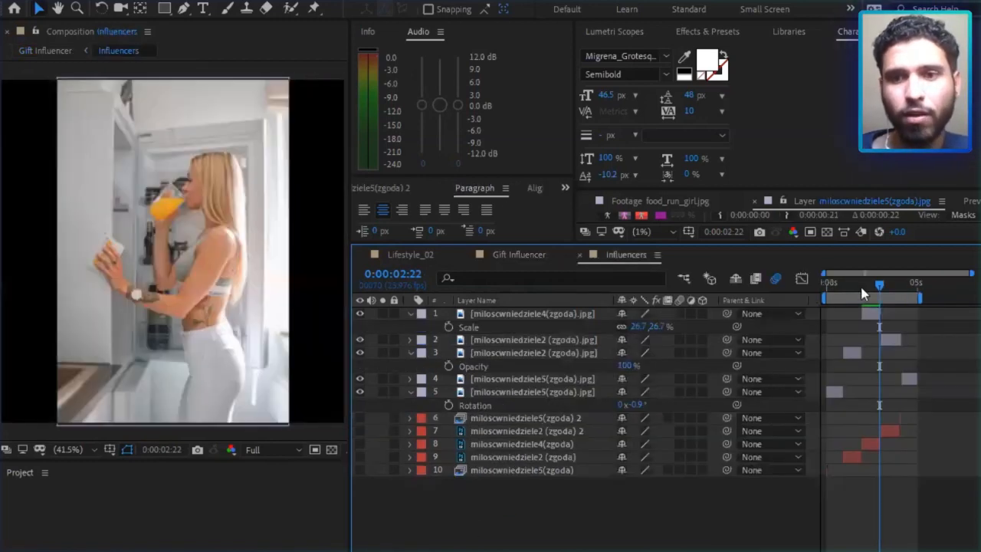
{"action": "mouse_move", "coordinate": [871, 292]}
{"action": "left_mouse_down"}
{"action": "mouse_move", "coordinate": [838, 295]}
{"action": "mouse_move", "coordinate": [869, 298]}
{"action": "mouse_move", "coordinate": [854, 297]}
{"action": "left_mouse_up"}
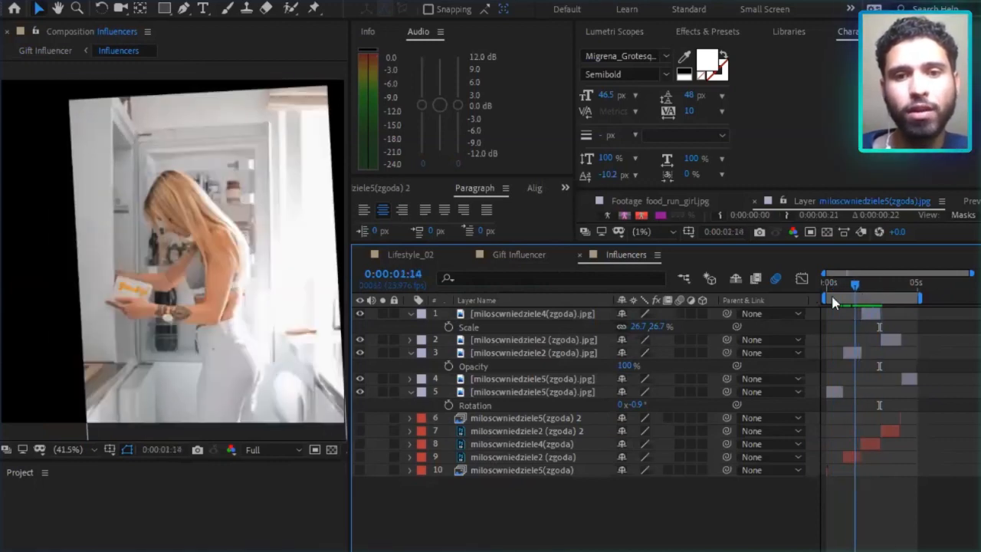
{"action": "left_click", "coordinate": [409, 392]}
{"action": "left_click", "coordinate": [410, 352]}
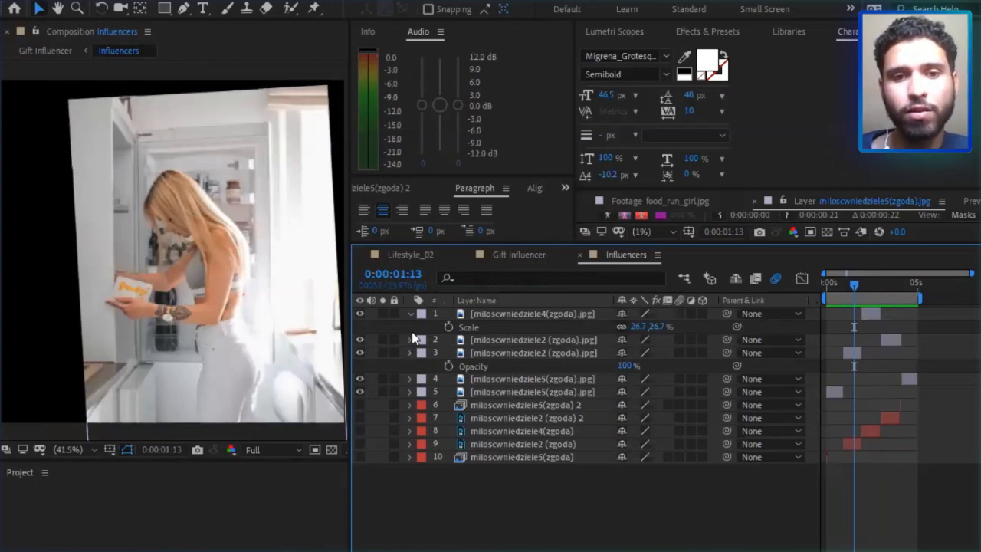
{"action": "left_click", "coordinate": [410, 314]}
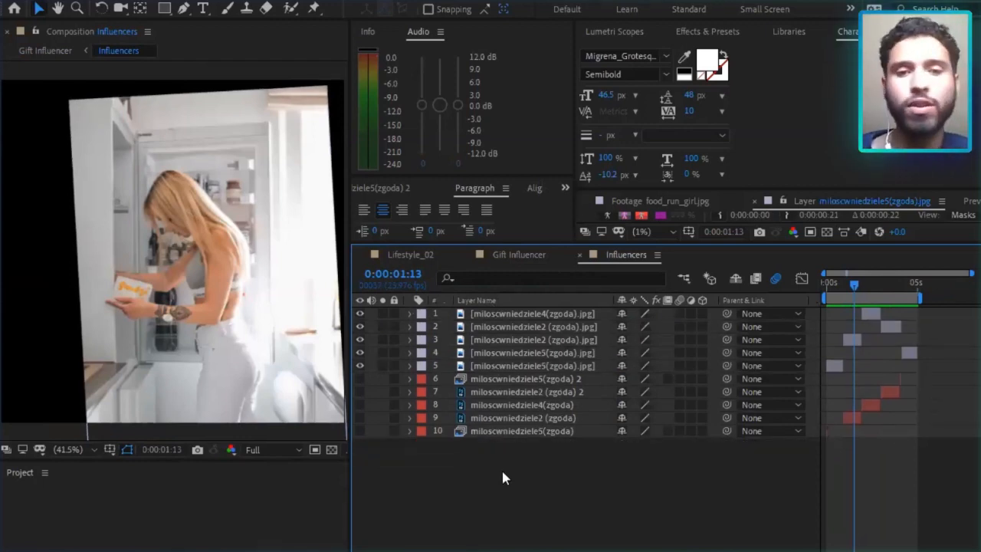
Inspect the Influencers layer stack by selecting all layers and individual photo layers, and scrub to 0:00:03:11.
{"action": "key", "text": "ctrl+a"}
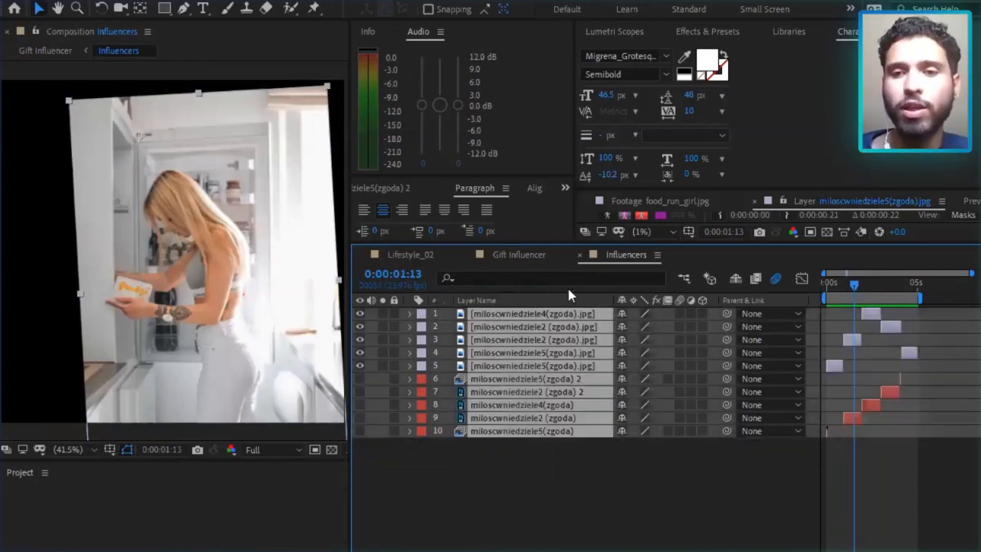
{"action": "left_click", "coordinate": [641, 479]}
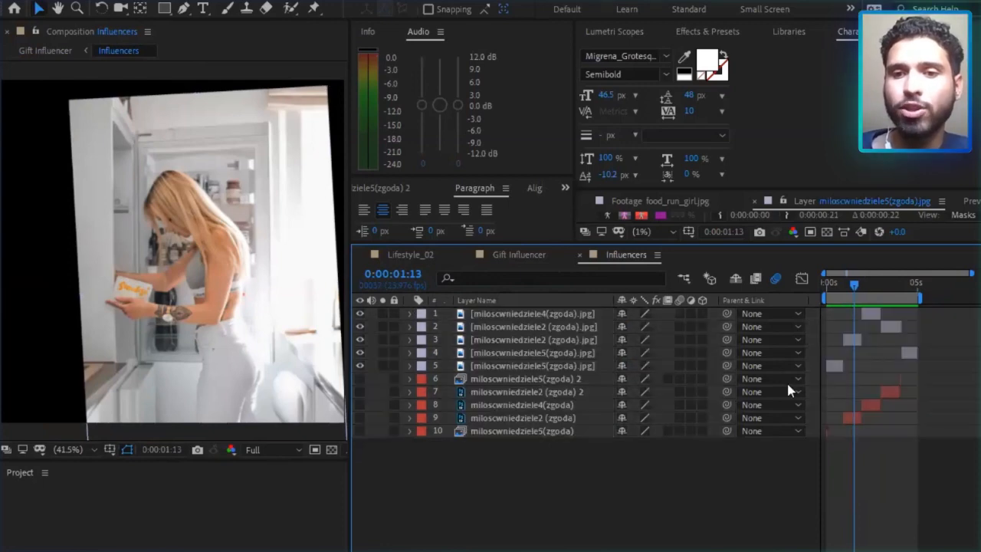
{"action": "left_click", "coordinate": [561, 366]}
{"action": "left_click", "coordinate": [576, 349]}
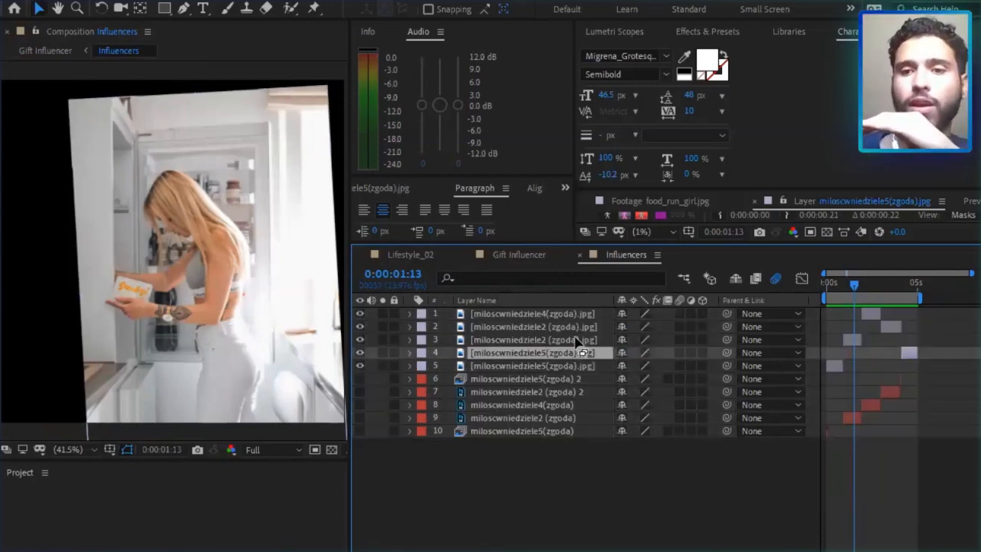
{"action": "left_click_drag", "start_coordinate": [852, 282], "coordinate": [886, 286]}
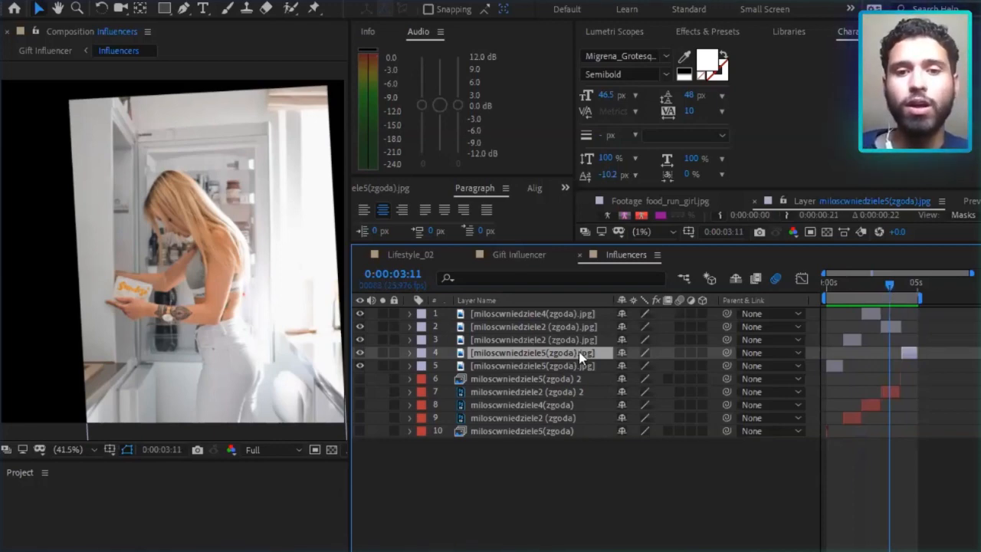
Preview the Gift Influencer composition again, and scrub through the two video clips inside its Gift precomposition to 0:00:03:00.
{"action": "left_click", "coordinate": [520, 255]}
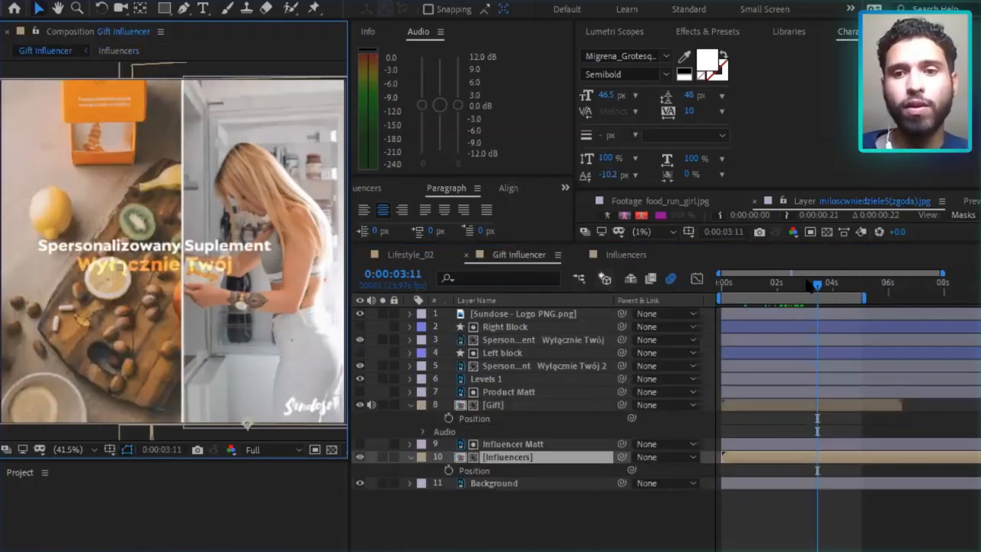
{"action": "left_click_drag", "start_coordinate": [732, 282], "coordinate": [756, 278]}
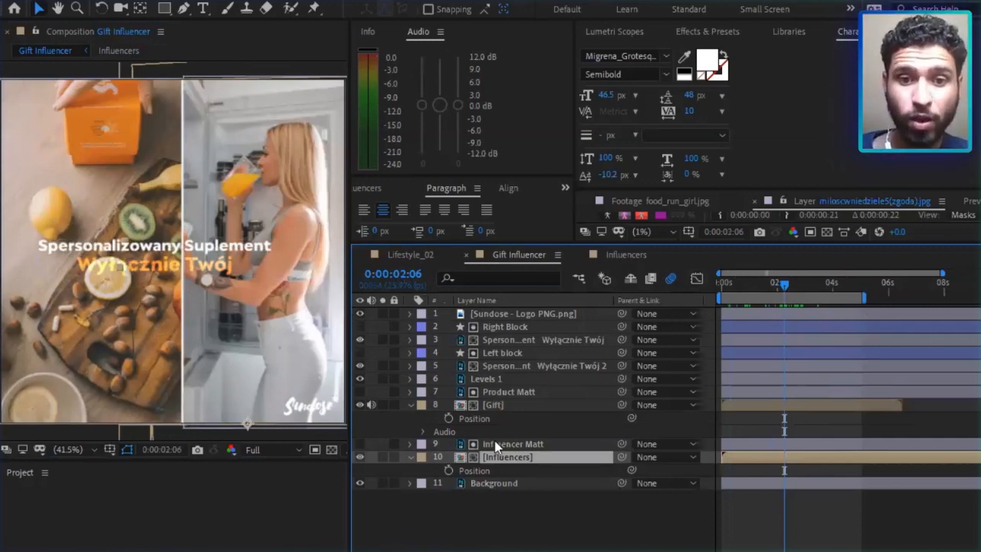
{"action": "left_click", "coordinate": [512, 407]}
{"action": "double_click", "coordinate": [511, 407]}
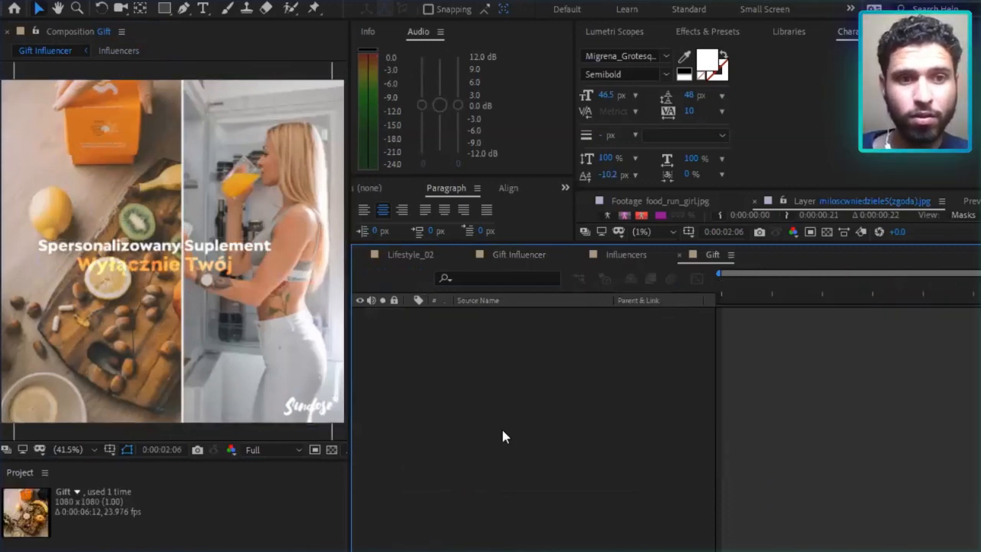
{"action": "left_click", "coordinate": [861, 284]}
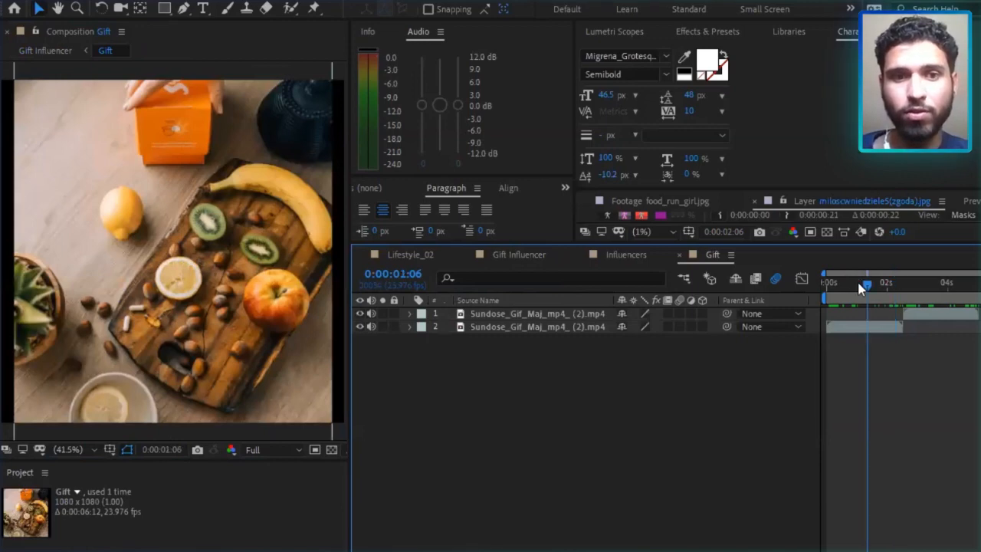
{"action": "left_click_drag", "start_coordinate": [862, 285], "coordinate": [854, 285]}
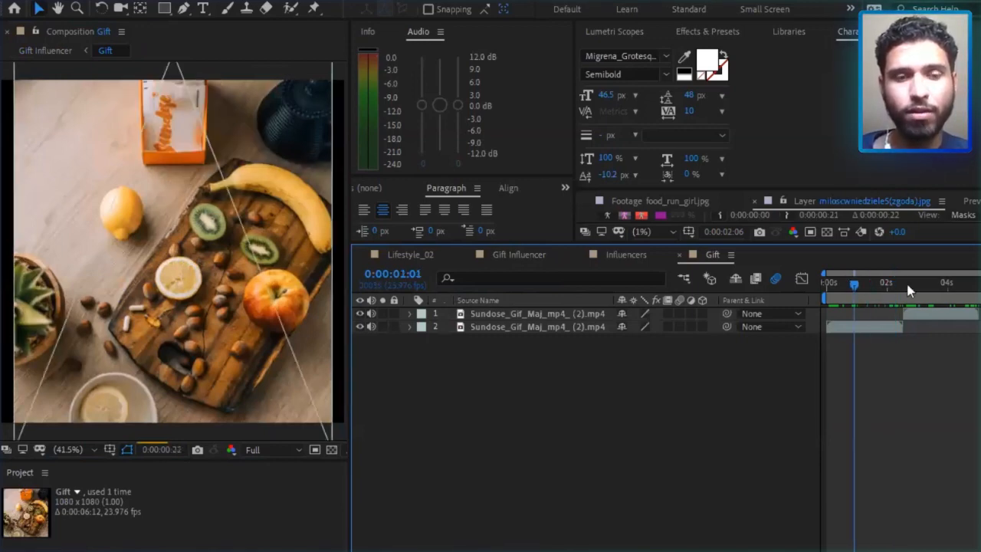
{"action": "left_click", "coordinate": [901, 284]}
{"action": "left_click", "coordinate": [918, 285]}
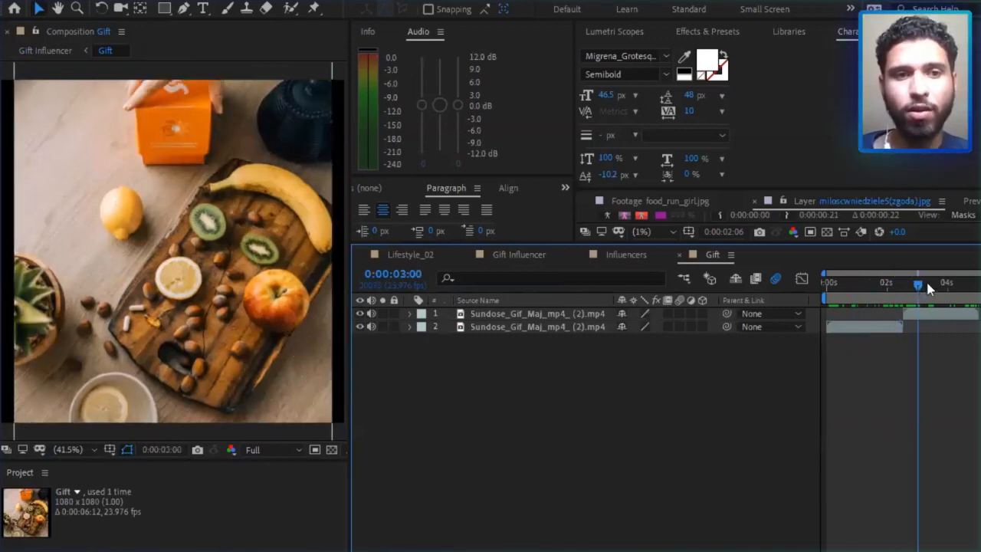
Scrub through the two video clips in the Gift precomposition from the start to 0:00:03:12.
{"action": "left_click", "coordinate": [928, 285]}
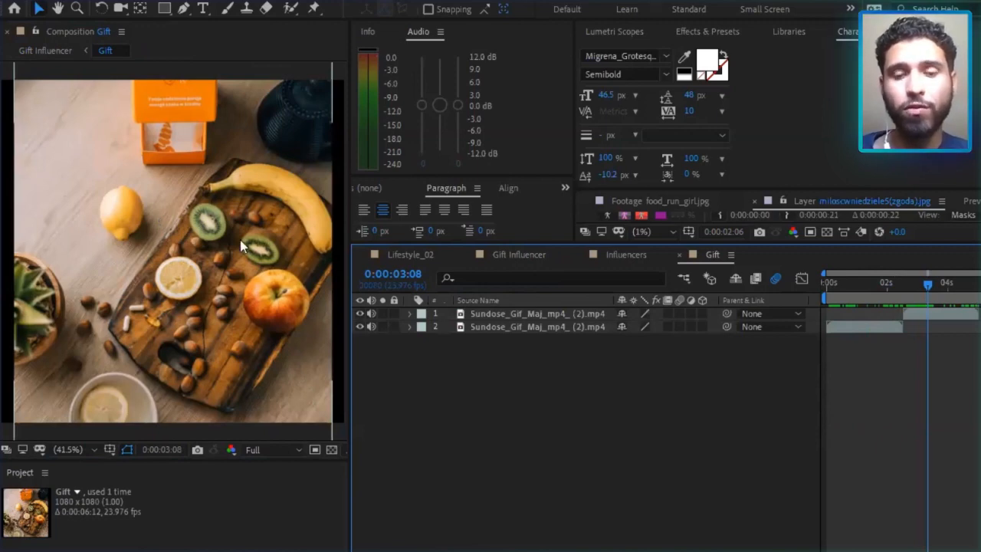
{"action": "left_click", "coordinate": [951, 285]}
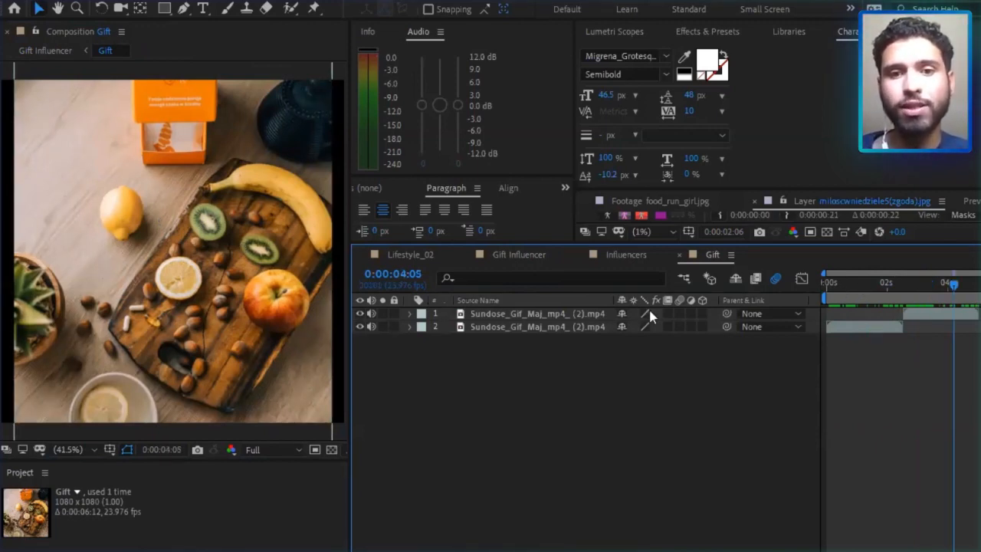
{"action": "key", "text": "Home"}
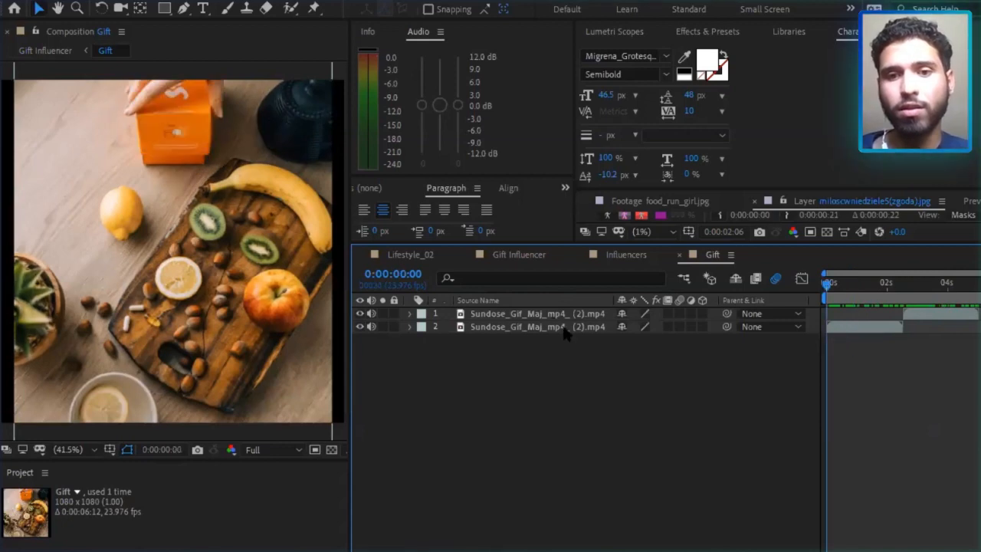
{"action": "left_click", "coordinate": [921, 310]}
{"action": "left_click", "coordinate": [927, 285]}
{"action": "left_click_drag", "start_coordinate": [929, 292], "coordinate": [932, 285]}
{"action": "left_click", "coordinate": [606, 395]}
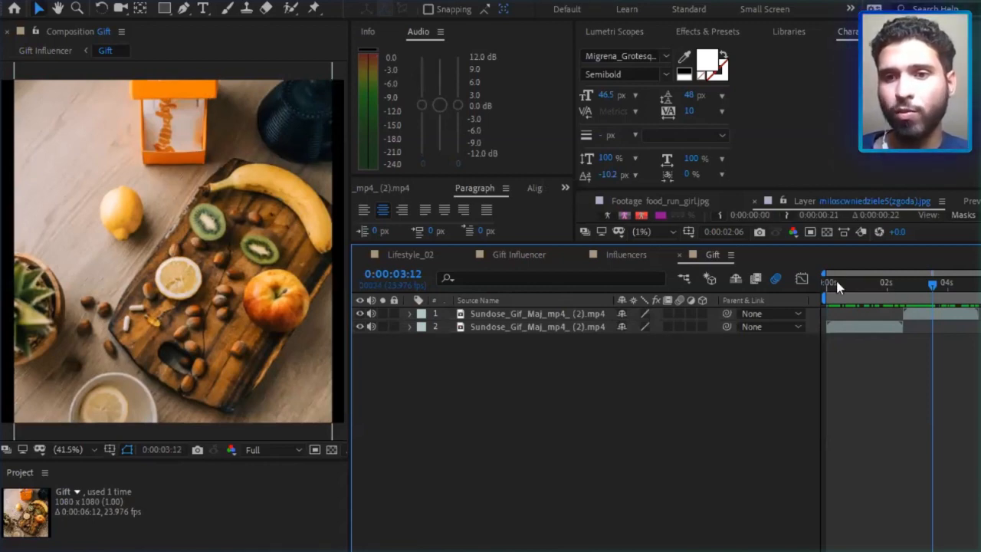
Return to the parent Gift Influencer composition and scrub between 0:00:05:01 and its opening frames, finishing at 0:00:00:01.
{"action": "key", "text": "shift+Escape"}
{"action": "left_click_drag", "start_coordinate": [861, 284], "coordinate": [863, 291]}
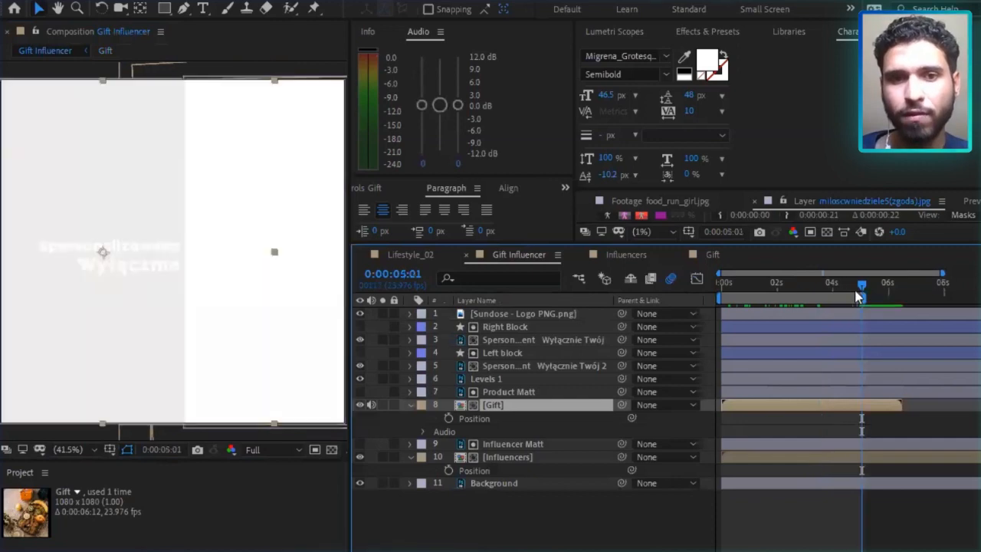
{"action": "left_click", "coordinate": [739, 285]}
{"action": "left_click", "coordinate": [734, 283]}
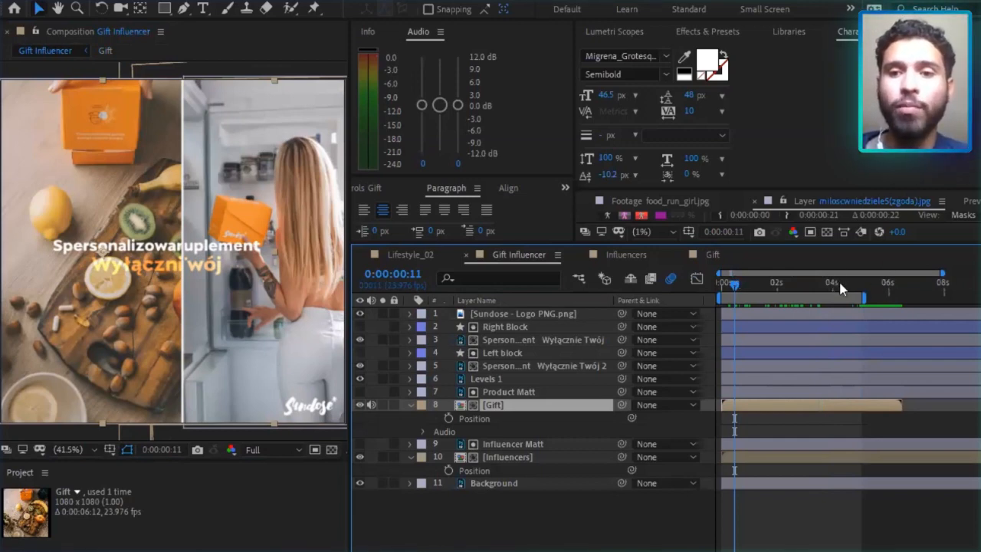
{"action": "mouse_move", "coordinate": [856, 287]}
{"action": "left_mouse_down"}
{"action": "mouse_move", "coordinate": [845, 286]}
{"action": "mouse_move", "coordinate": [860, 288]}
{"action": "left_mouse_up"}
{"action": "key", "text": "n"}
{"action": "left_click", "coordinate": [718, 285]}
{"action": "mouse_move", "coordinate": [728, 282]}
{"action": "left_mouse_down"}
{"action": "mouse_move", "coordinate": [744, 282]}
{"action": "mouse_move", "coordinate": [723, 283]}
{"action": "left_mouse_up"}
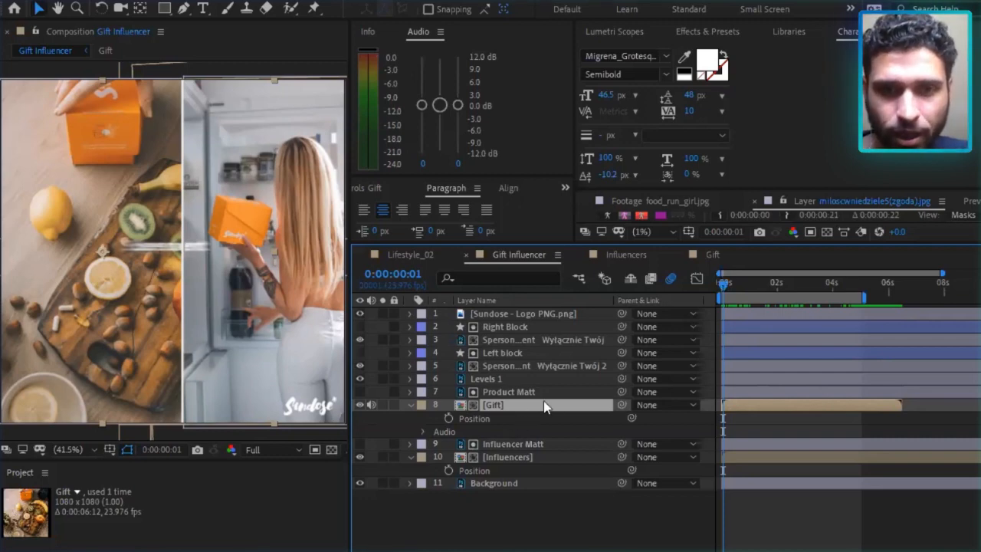
Hide and reshow the Gift layer and the Levels 1 adjustment layer in turn to check their effect.
{"action": "left_click", "coordinate": [360, 405]}
{"action": "left_click", "coordinate": [361, 405]}
{"action": "left_click", "coordinate": [360, 379]}
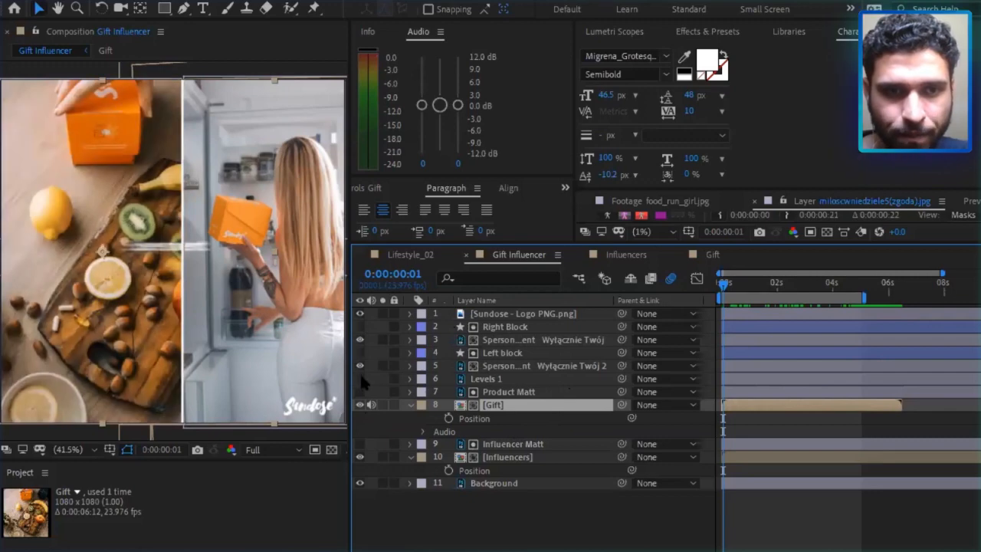
{"action": "left_click", "coordinate": [360, 379]}
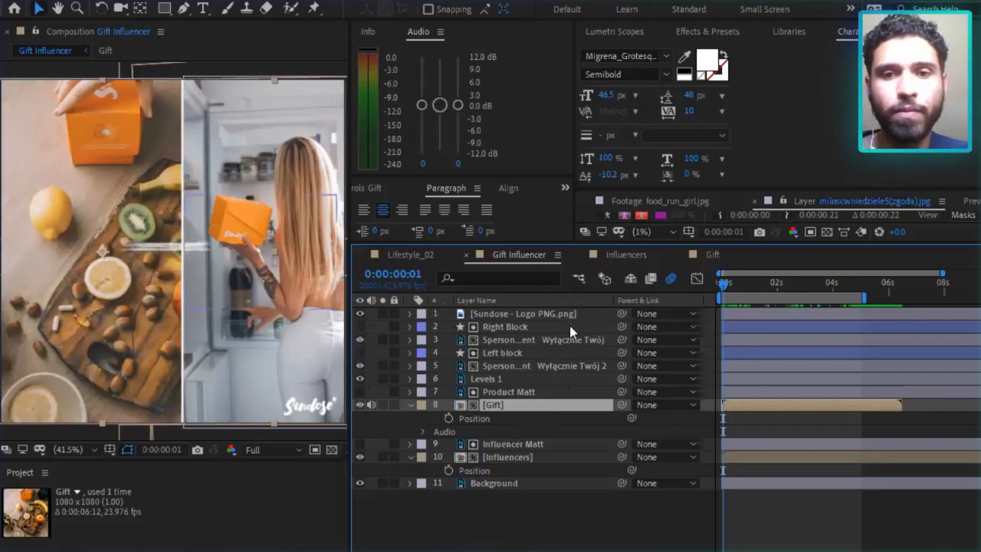
Scrub back and forth through the title animation in Gift Influencer, finishing at 0:00:01:20.
{"action": "left_click_drag", "start_coordinate": [728, 285], "coordinate": [748, 284]}
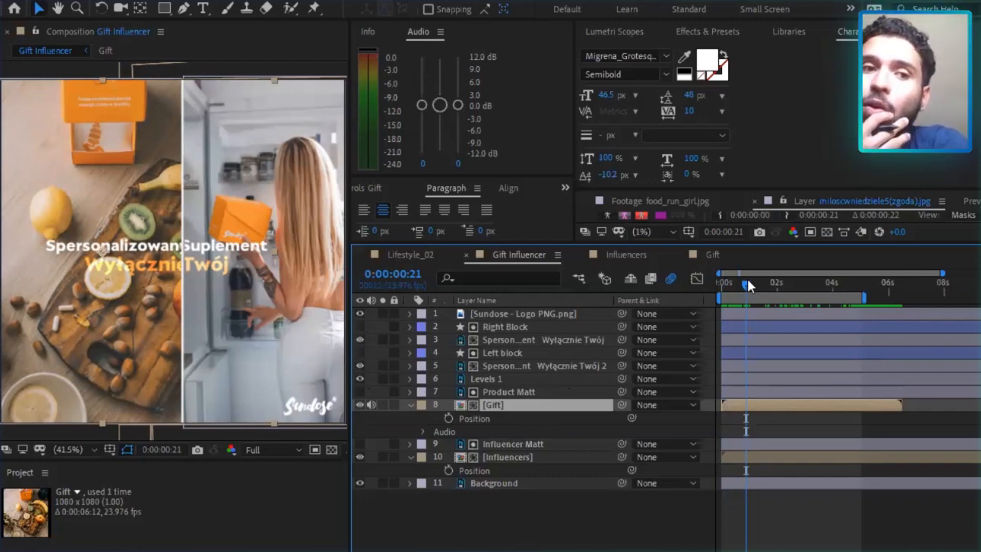
{"action": "left_click_drag", "start_coordinate": [747, 285], "coordinate": [721, 285]}
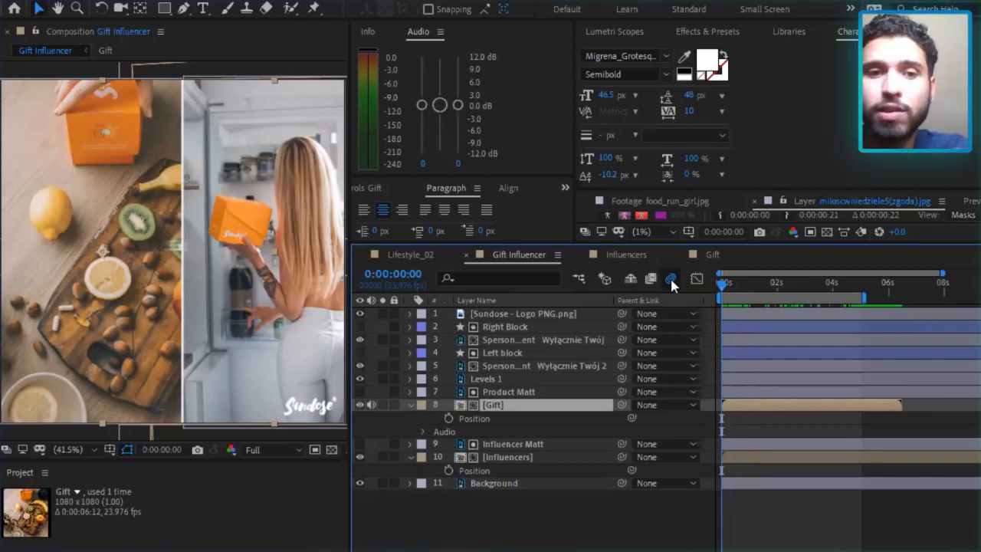
{"action": "left_click_drag", "start_coordinate": [726, 283], "coordinate": [755, 284]}
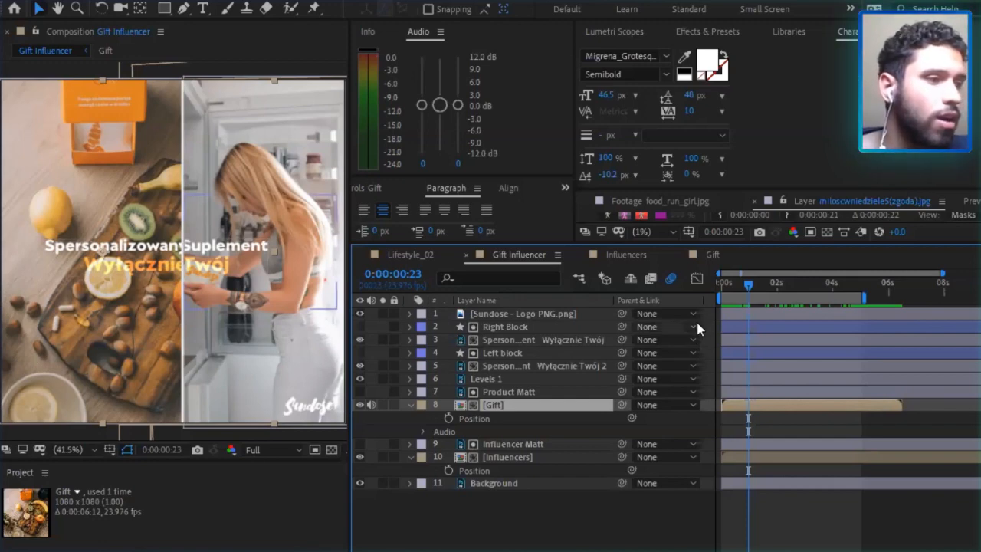
{"action": "left_click", "coordinate": [732, 283]}
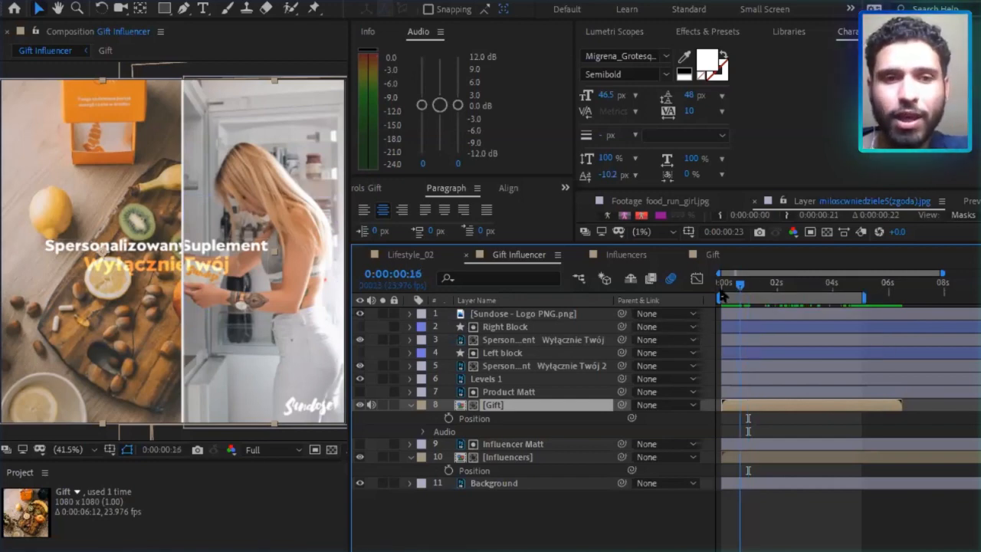
{"action": "left_click_drag", "start_coordinate": [741, 297], "coordinate": [776, 290]}
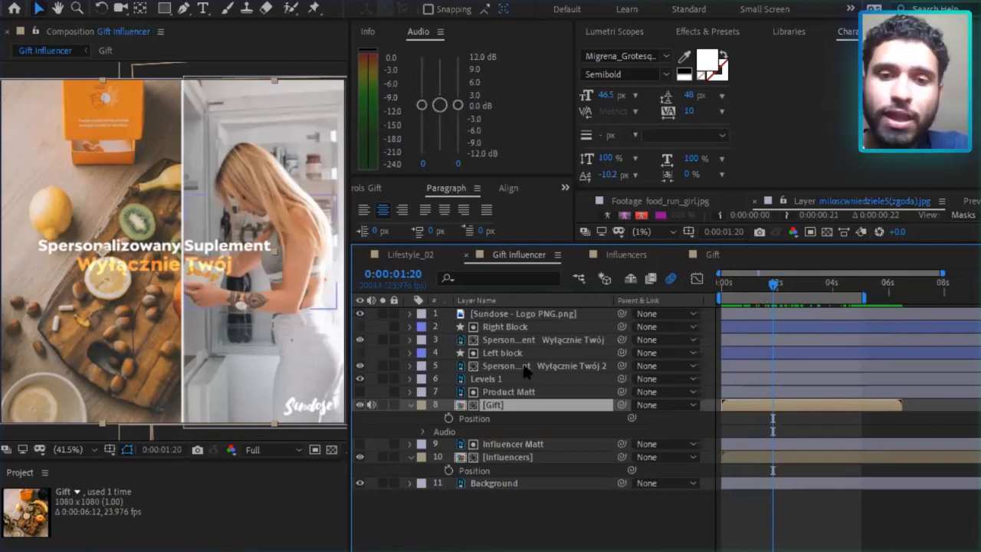
Toggle the Levels 1 layer's visibility repeatedly to compare the image with and without it, leaving it visible, and select the Gift layer's Position property.
{"action": "left_click", "coordinate": [480, 380]}
{"action": "left_click", "coordinate": [360, 378]}
{"action": "left_click", "coordinate": [360, 379]}
{"action": "left_click", "coordinate": [359, 379]}
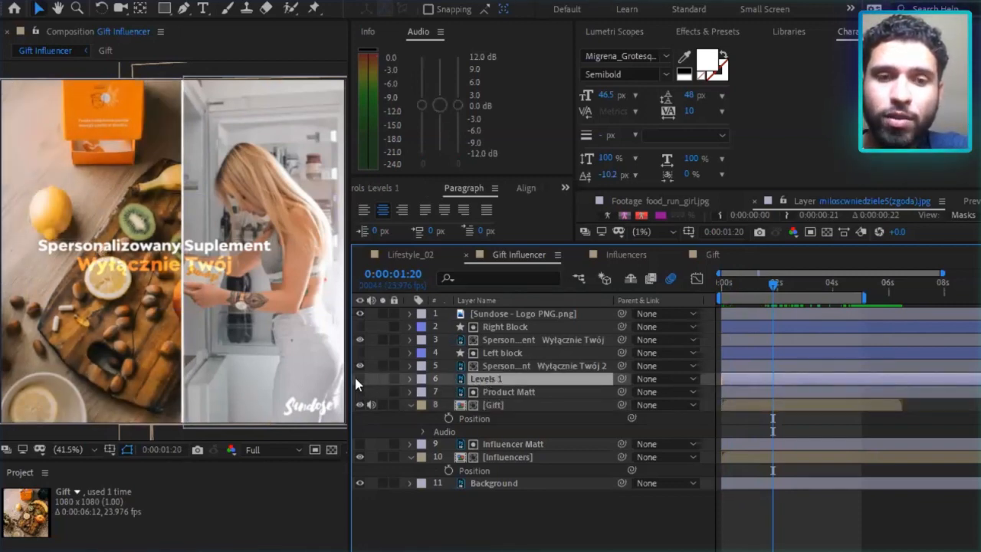
{"action": "left_click", "coordinate": [359, 379]}
{"action": "left_click", "coordinate": [360, 378]}
{"action": "left_click", "coordinate": [360, 378]}
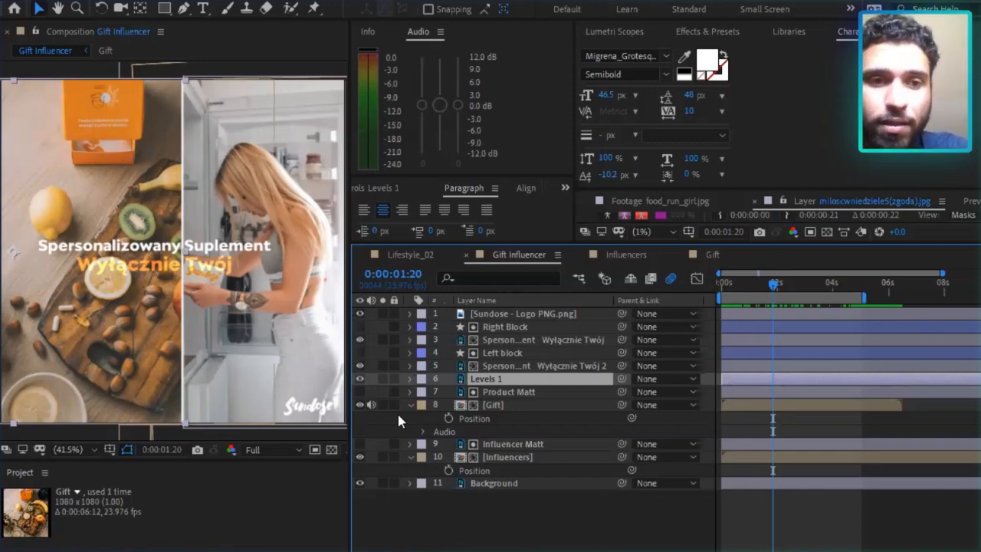
{"action": "left_click", "coordinate": [398, 418]}
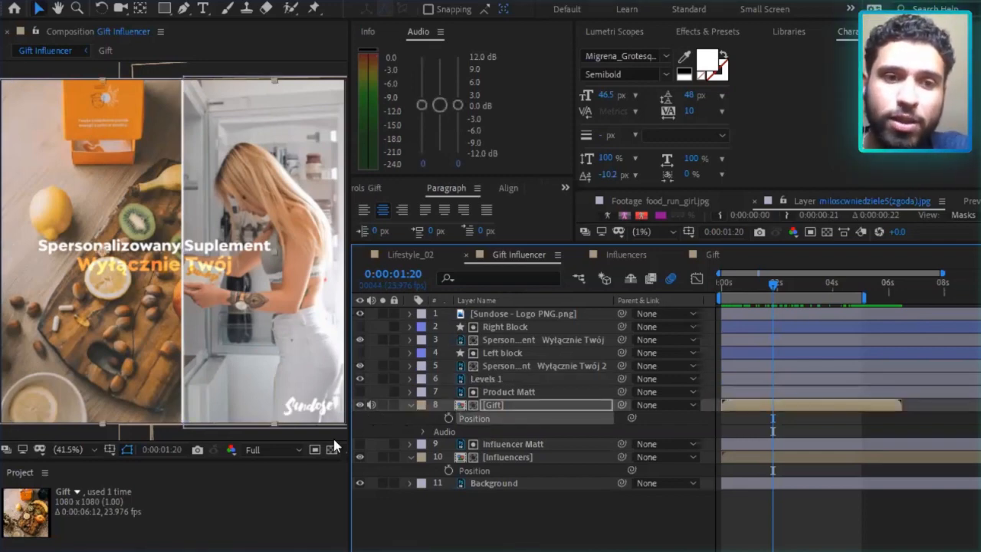
Scrub Gift Influencer to 0:00:04:09, and open the Lifestyle_02 composition at 0:00:00:03.
{"action": "left_click_drag", "start_coordinate": [774, 284], "coordinate": [844, 297]}
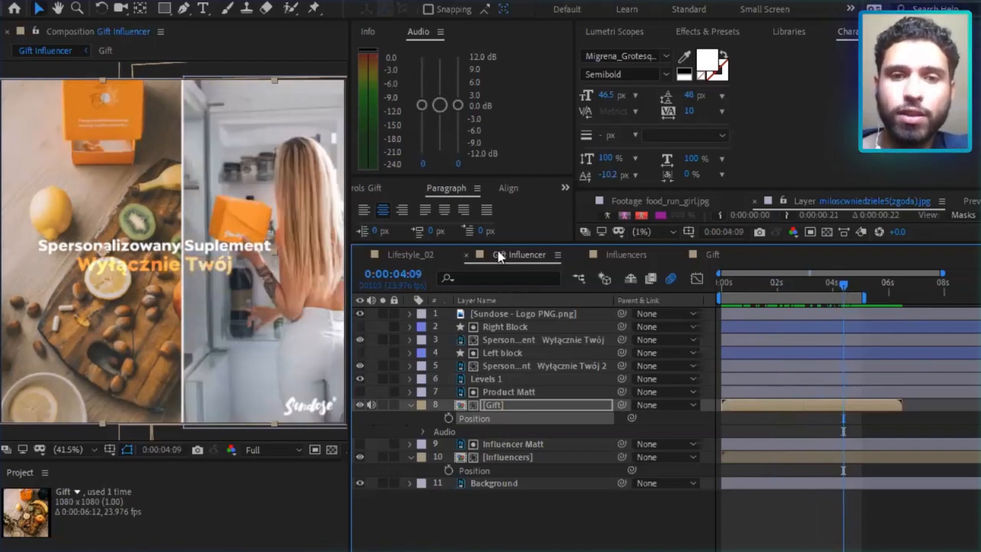
{"action": "left_click", "coordinate": [407, 253]}
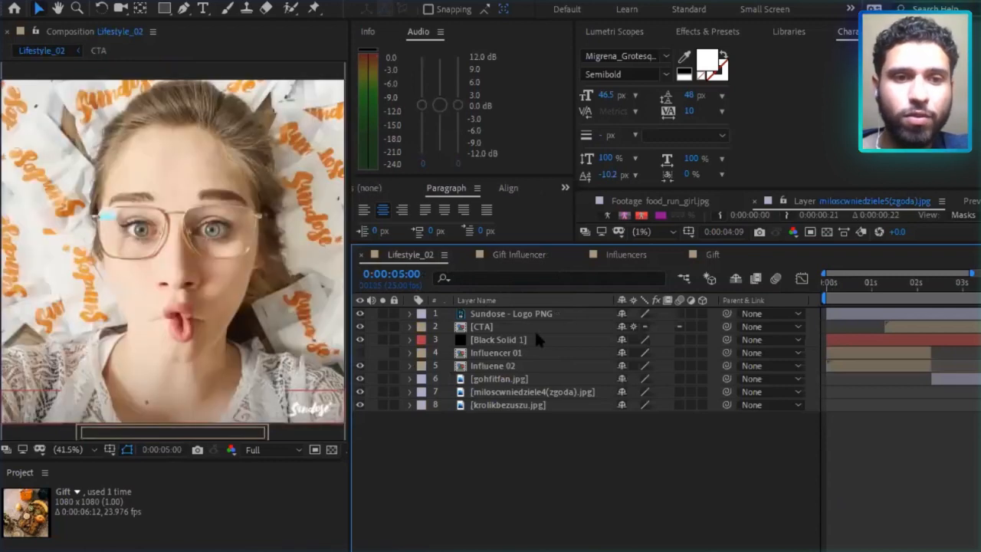
{"action": "left_click", "coordinate": [831, 283]}
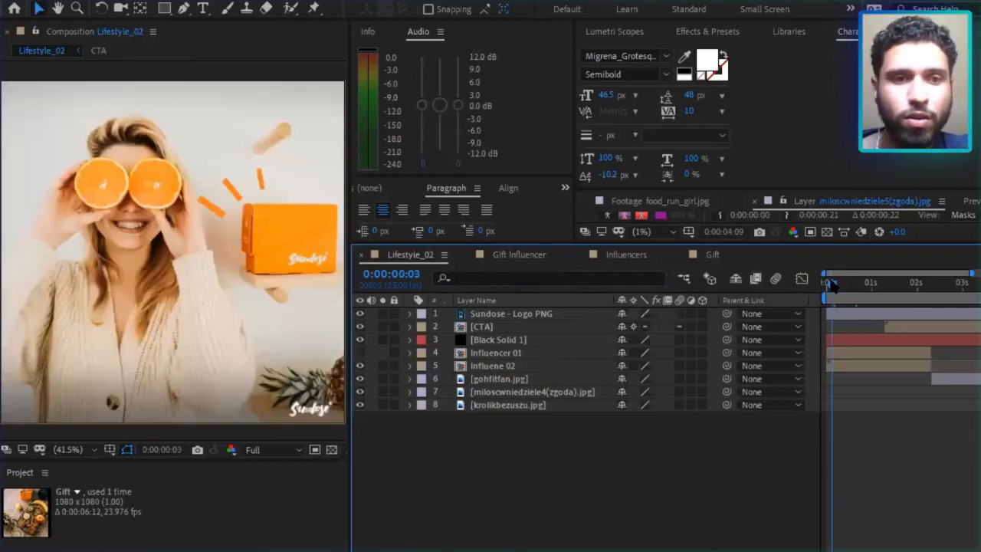
{"action": "left_click", "coordinate": [662, 260]}
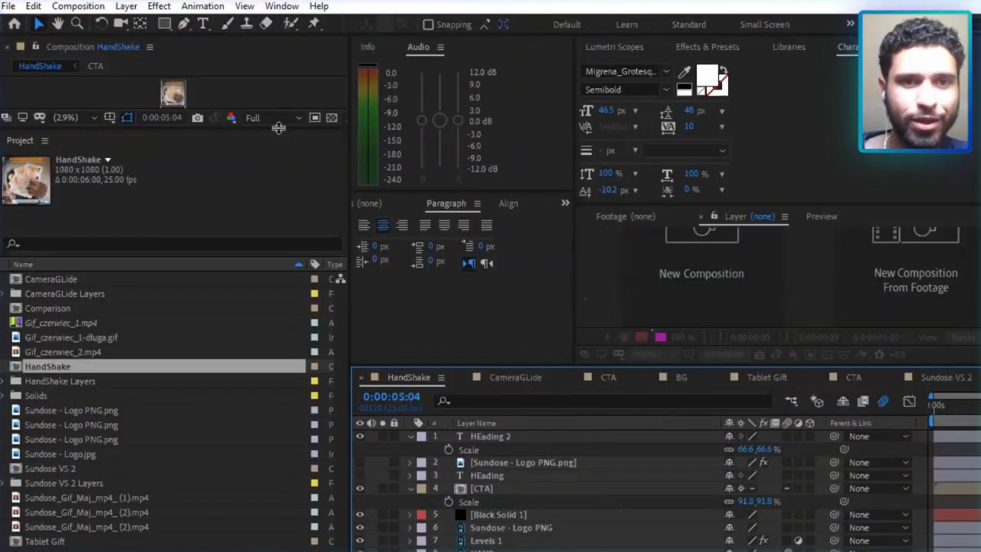
Enlarge the viewer and timeline areas for the HandShake composition and extend the visible time range past four seconds.
{"action": "left_click_drag", "start_coordinate": [279, 128], "coordinate": [250, 509]}
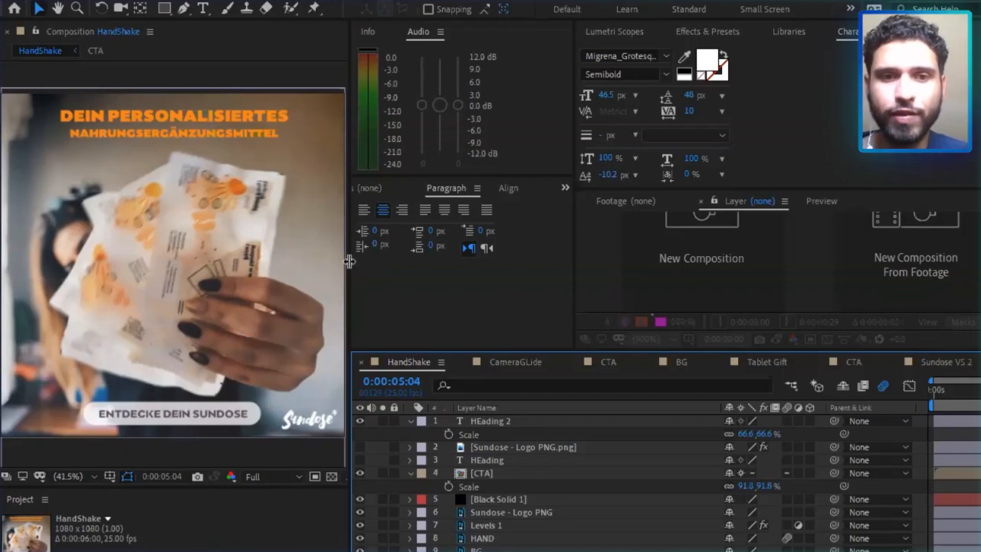
{"action": "left_click_drag", "start_coordinate": [375, 255], "coordinate": [390, 253]}
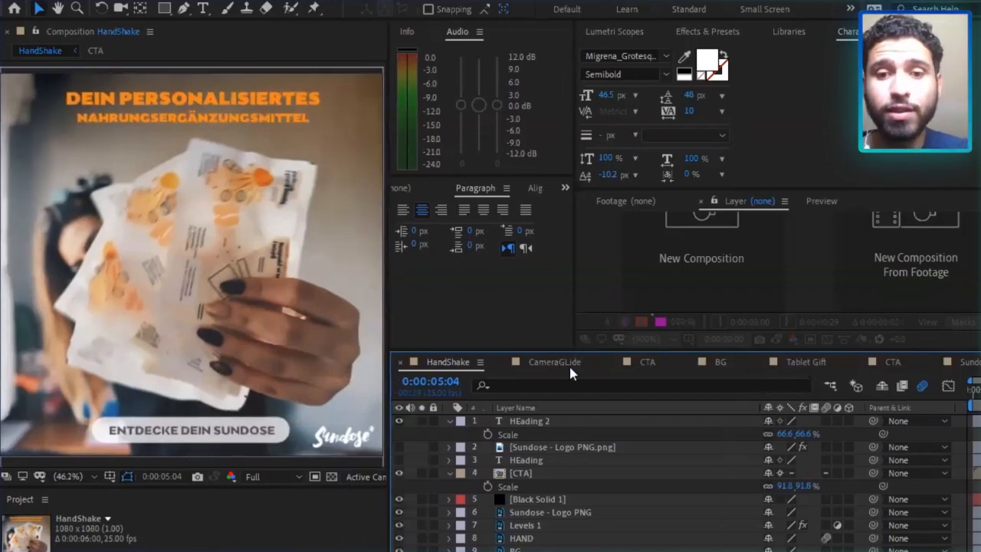
{"action": "left_click_drag", "start_coordinate": [585, 353], "coordinate": [594, 280]}
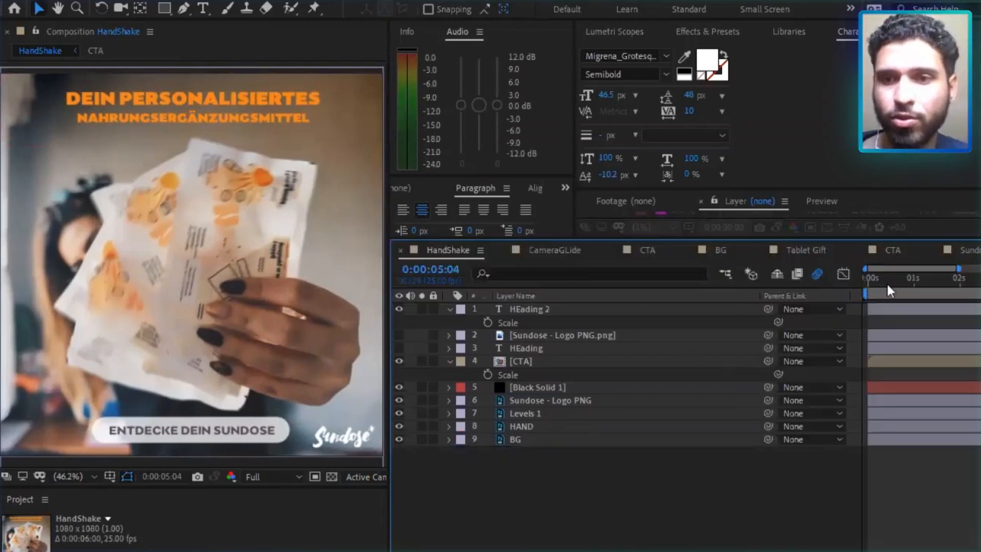
{"action": "left_click_drag", "start_coordinate": [958, 269], "coordinate": [980, 269]}
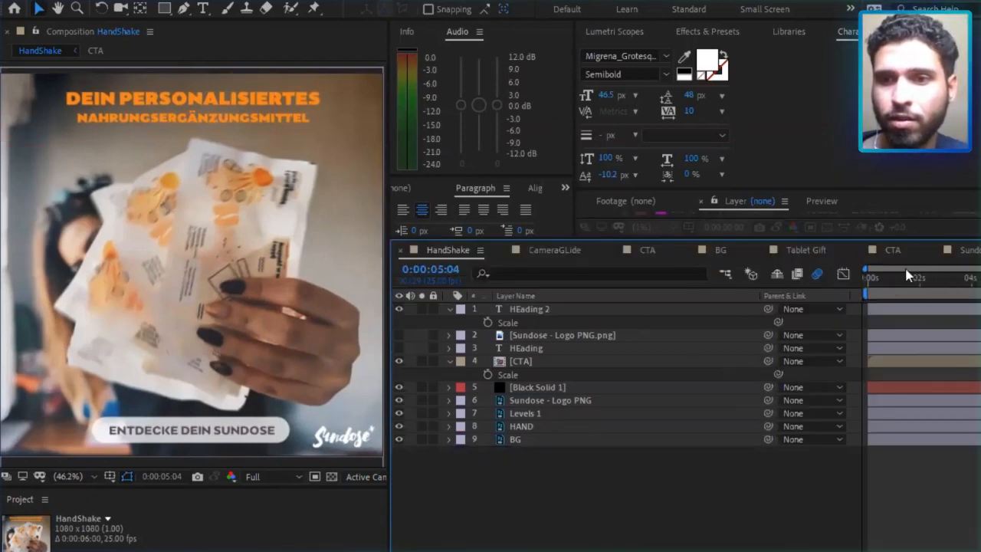
Preview the HandShake composition twice from the beginning and scrub it to 0:00:01:04.
{"action": "key", "text": "space"}
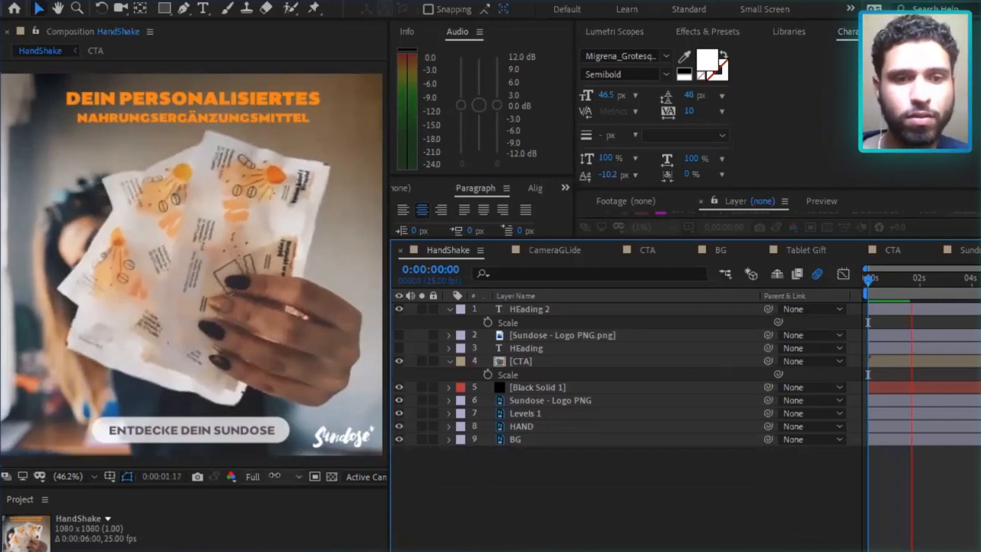
{"action": "key", "text": "space"}
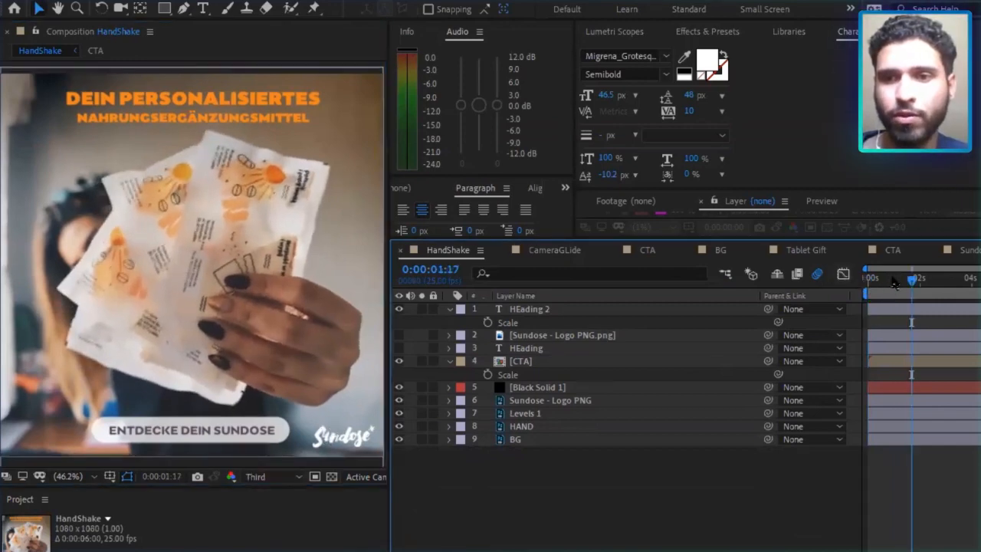
{"action": "key", "text": "Home"}
{"action": "key", "text": "space"}
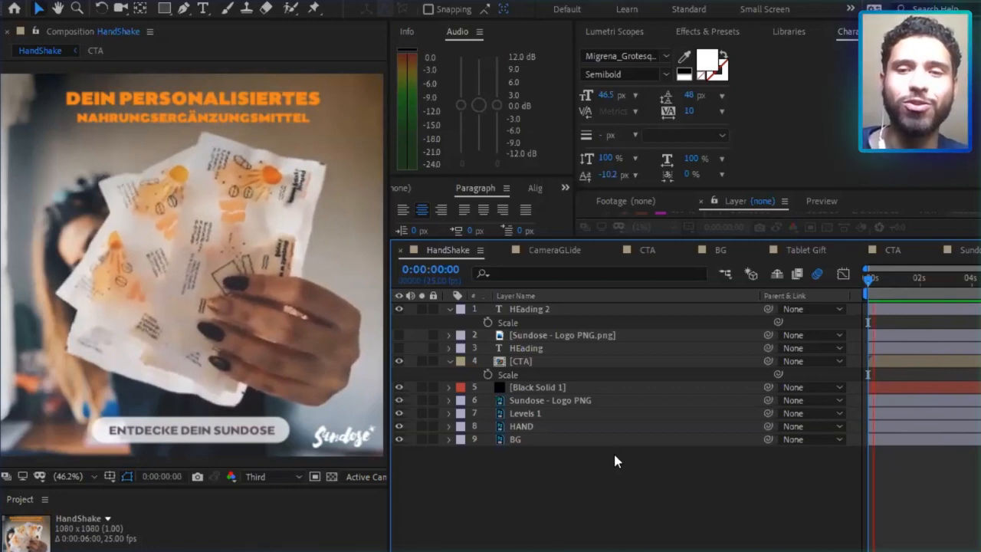
{"action": "key", "text": "space"}
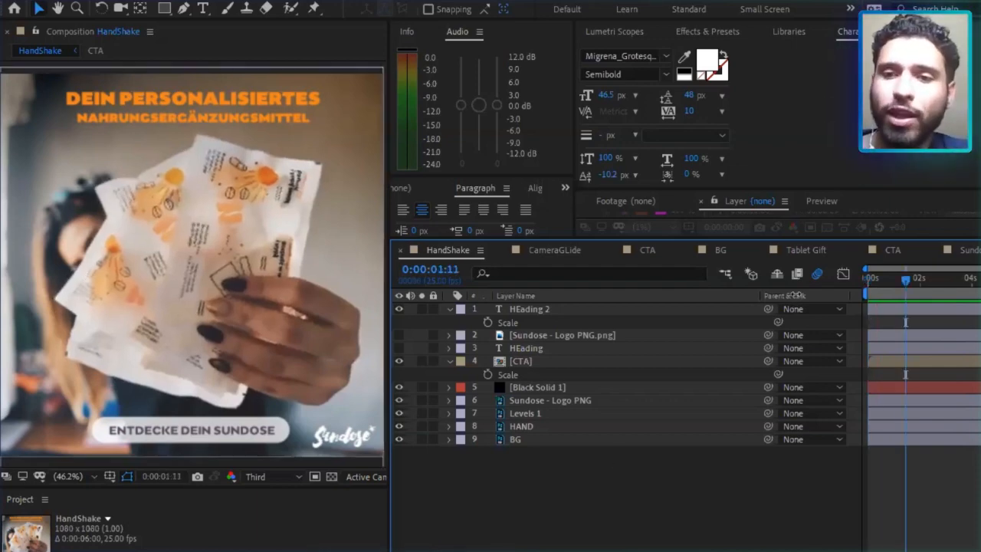
{"action": "left_click", "coordinate": [884, 280]}
{"action": "left_click_drag", "start_coordinate": [879, 283], "coordinate": [898, 280]}
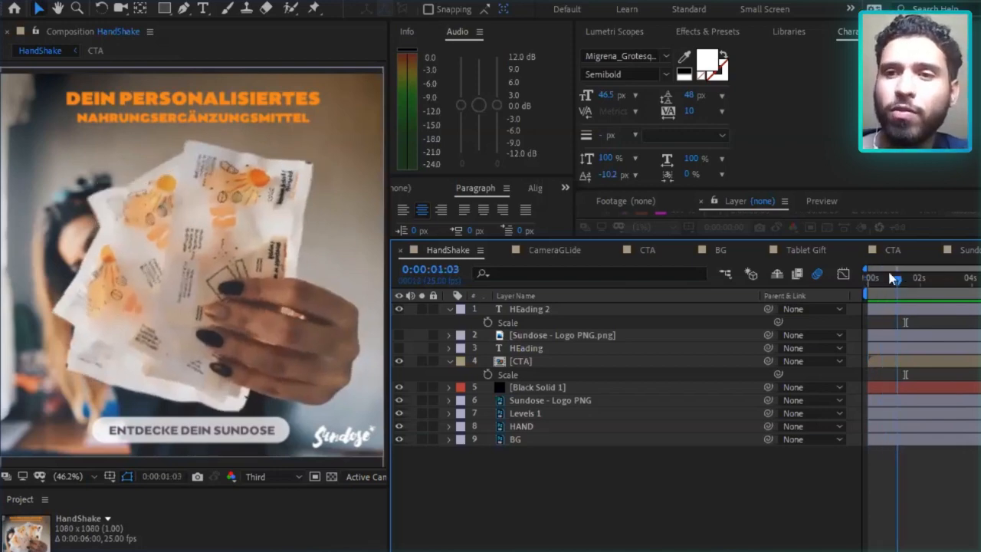
Select the CTA precomposition layer, collapse its Scale property, and scrub HandShake back to the start and on to 0:00:04:03.
{"action": "left_click", "coordinate": [540, 362]}
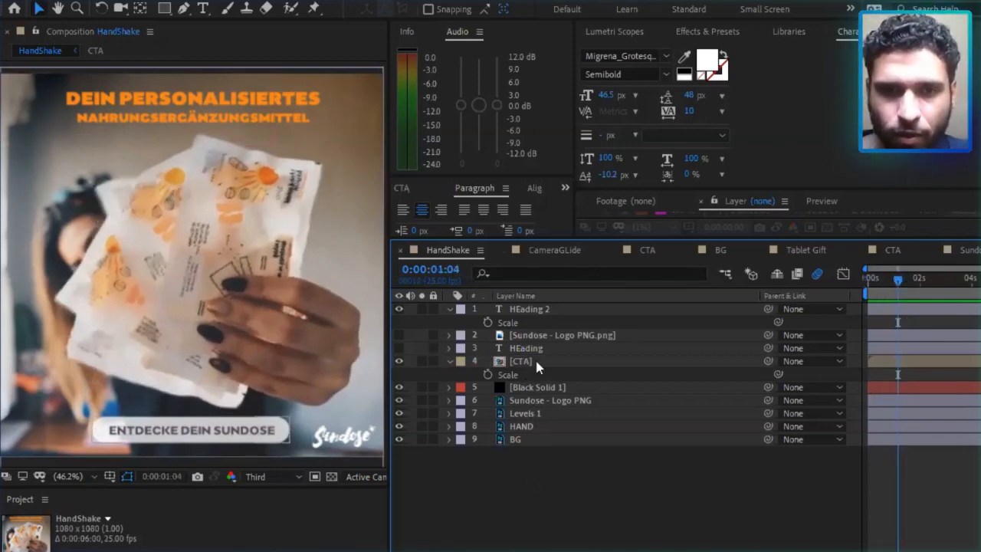
{"action": "left_click", "coordinate": [450, 361]}
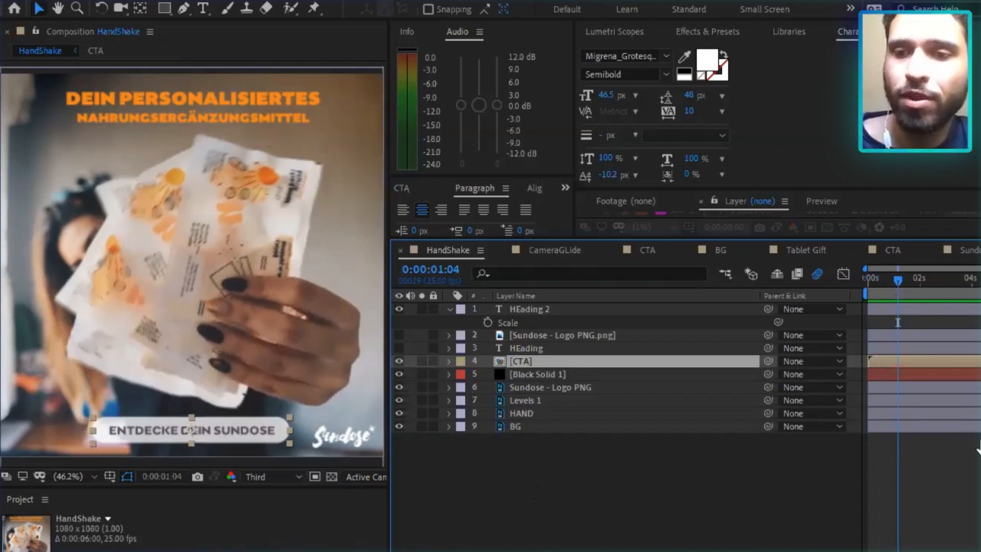
{"action": "left_click_drag", "start_coordinate": [898, 280], "coordinate": [881, 281]}
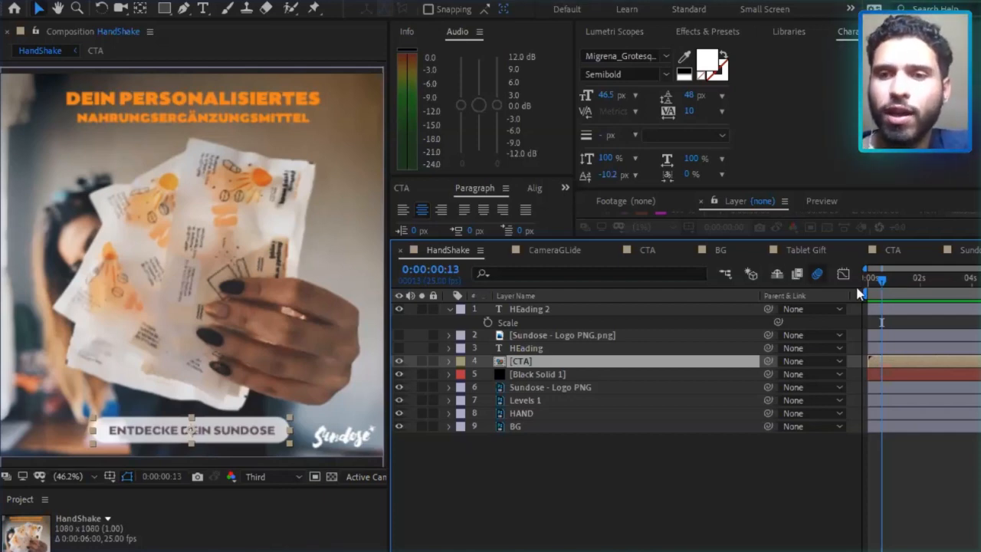
{"action": "left_click_drag", "start_coordinate": [881, 285], "coordinate": [866, 279]}
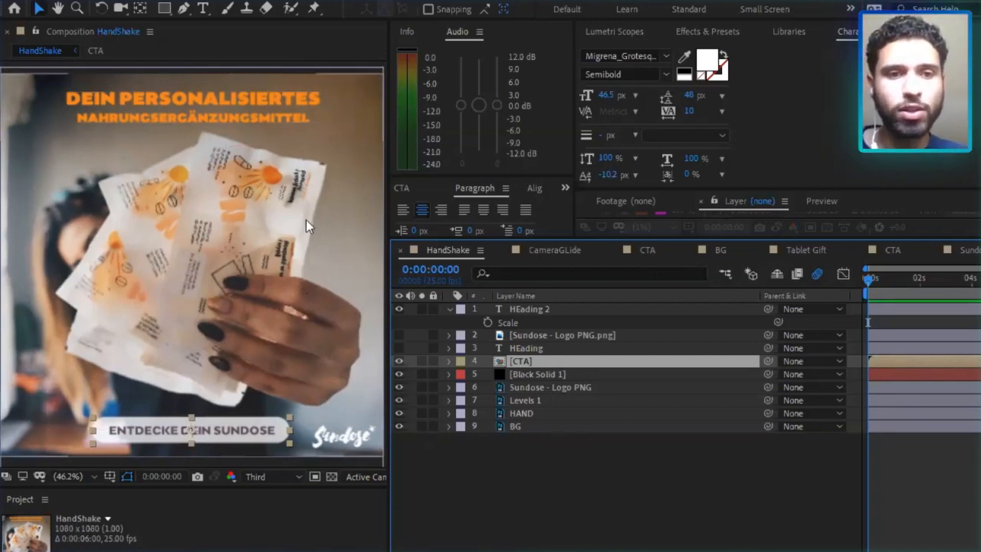
{"action": "left_click_drag", "start_coordinate": [903, 286], "coordinate": [975, 282]}
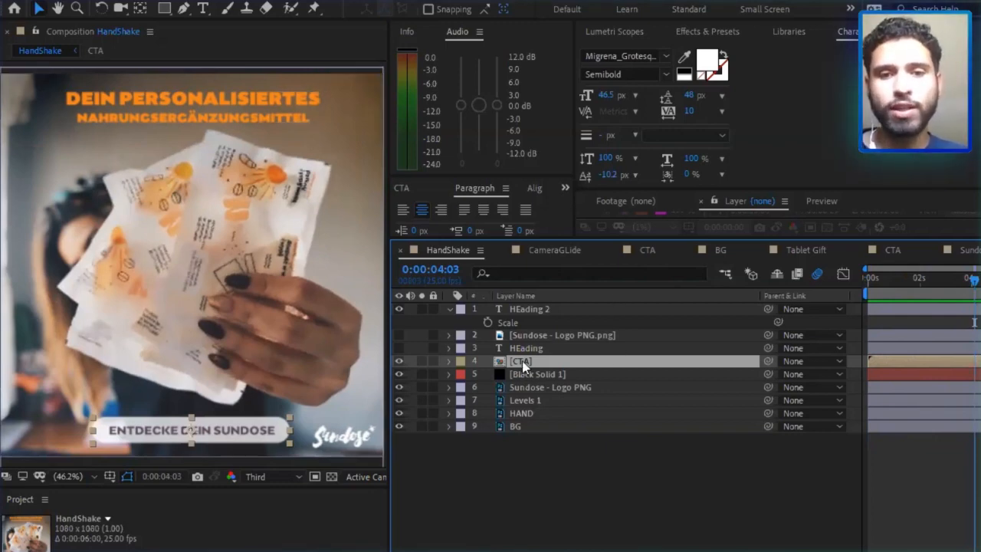
Reveal the keyframed properties of the HandShake layers from Sundose - Logo PNG through BG, and clear the layer selection.
{"action": "left_click", "coordinate": [533, 391]}
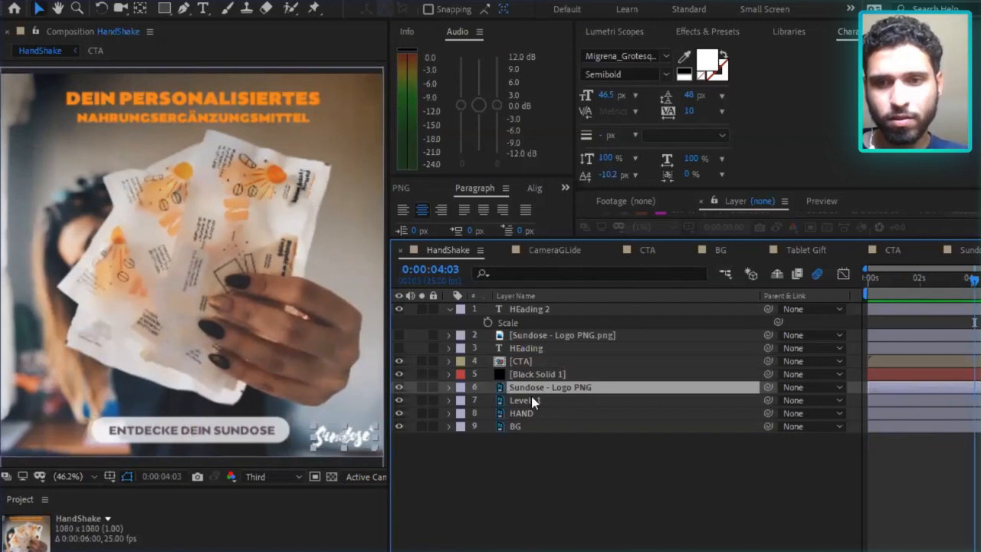
{"action": "left_click", "coordinate": [544, 426], "text": "shift"}
{"action": "key", "text": "u"}
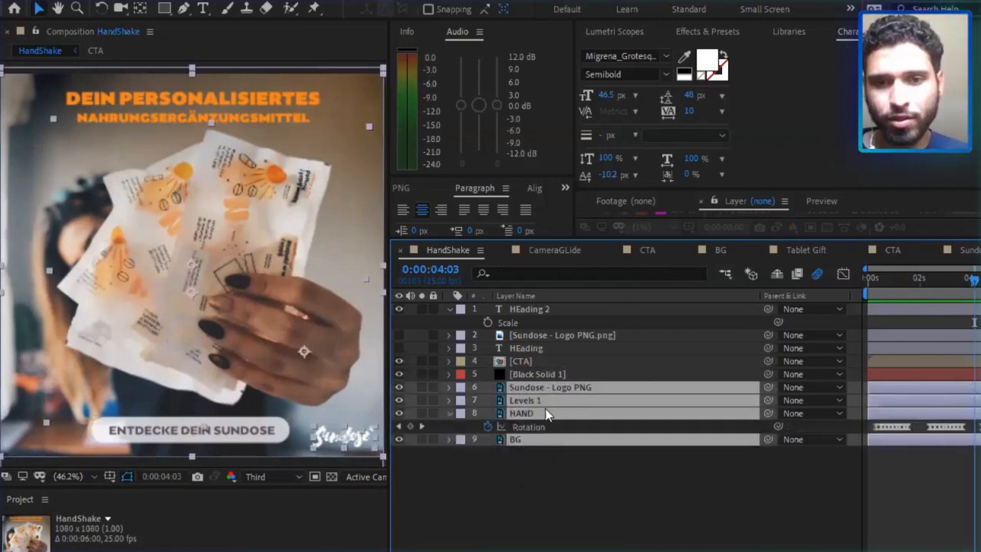
{"action": "left_click", "coordinate": [527, 488]}
Hide the HAND layer to compare the image without it, show it again, and leave HAND selected.
{"action": "left_click", "coordinate": [536, 413]}
{"action": "left_click", "coordinate": [399, 413]}
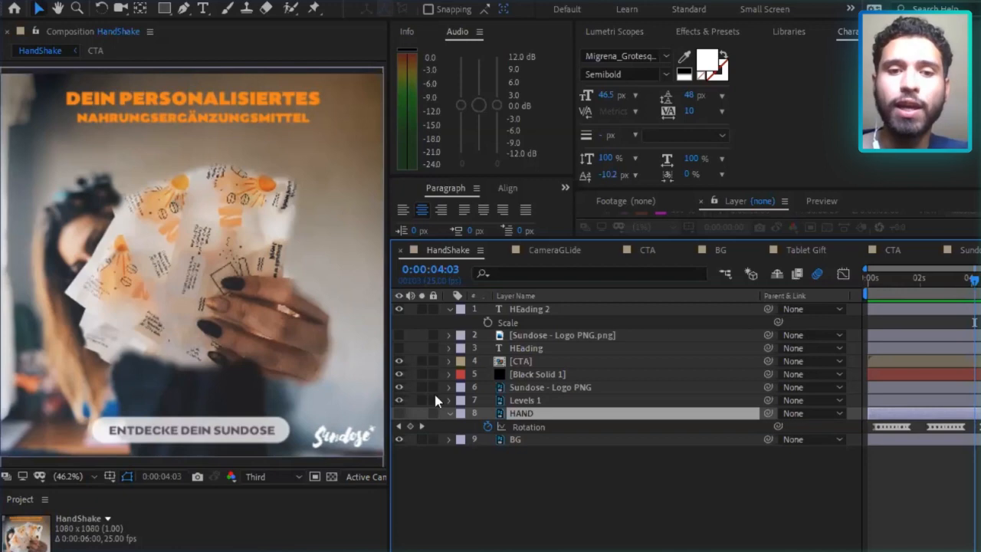
{"action": "left_click", "coordinate": [399, 415]}
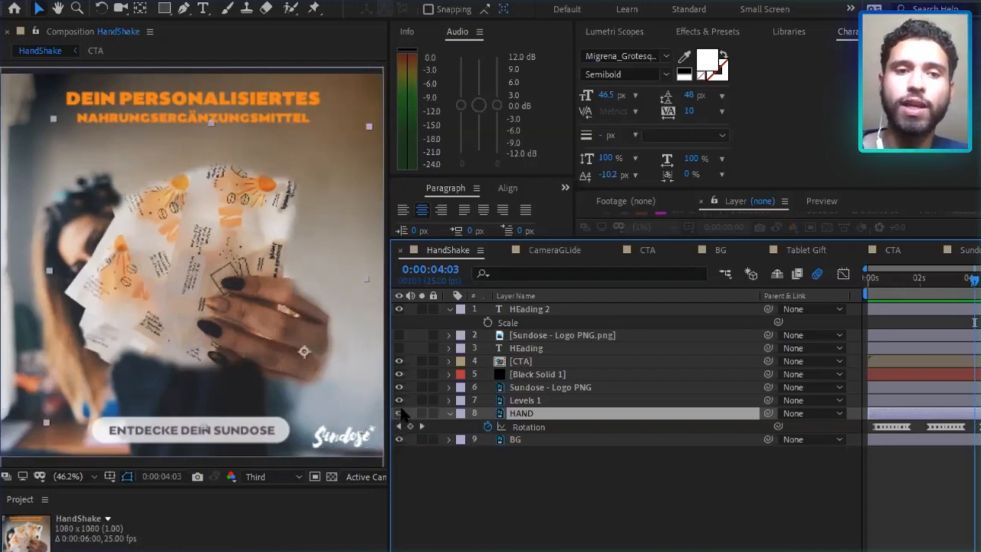
{"action": "left_click", "coordinate": [441, 483]}
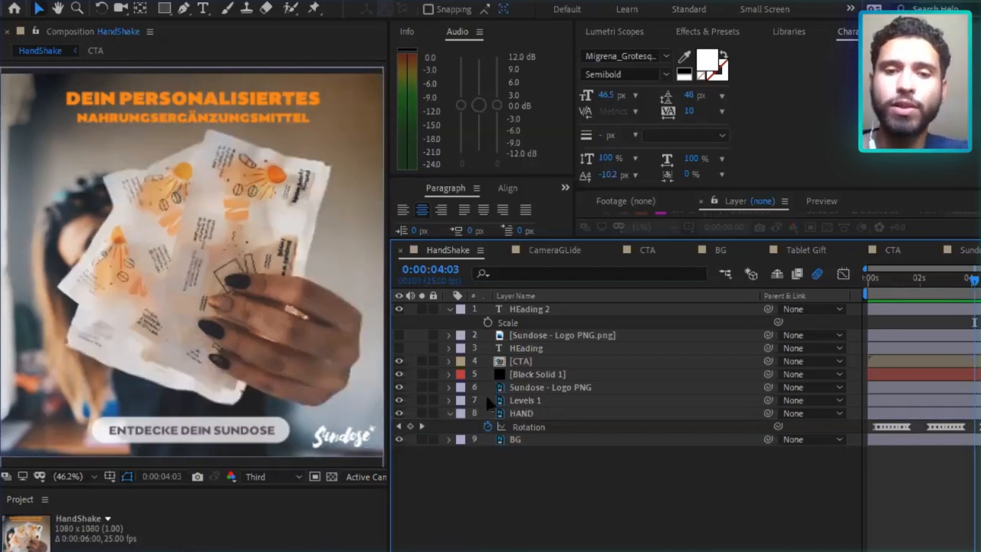
{"action": "left_click", "coordinate": [525, 416]}
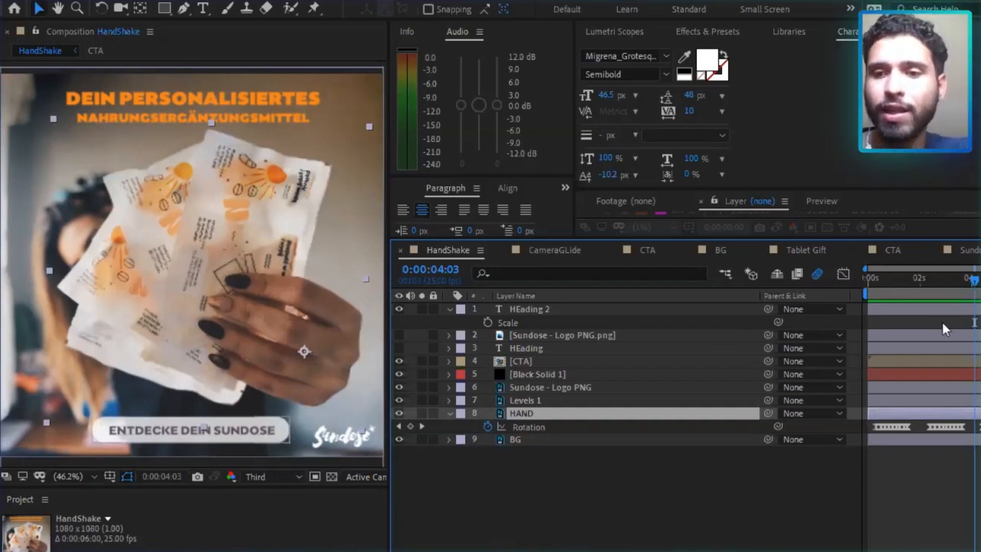
{"action": "left_click", "coordinate": [410, 548]}
{"action": "left_click", "coordinate": [398, 548]}
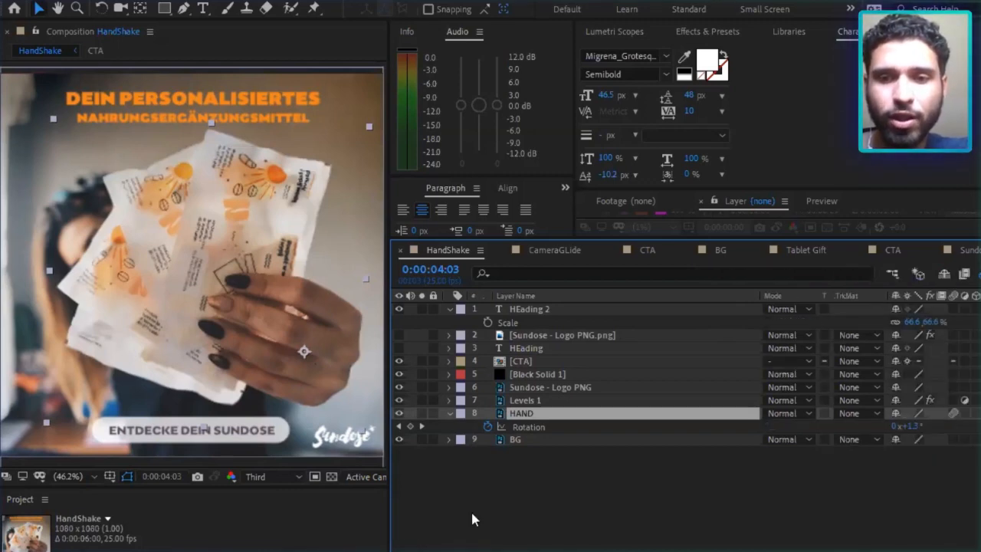
{"action": "left_click", "coordinate": [411, 549]}
{"action": "left_click", "coordinate": [398, 548]}
Return HandShake to 0:00:00:00 and examine the HAND layer's Rotation speed curve closely in the Graph Editor.
{"action": "left_click", "coordinate": [869, 281]}
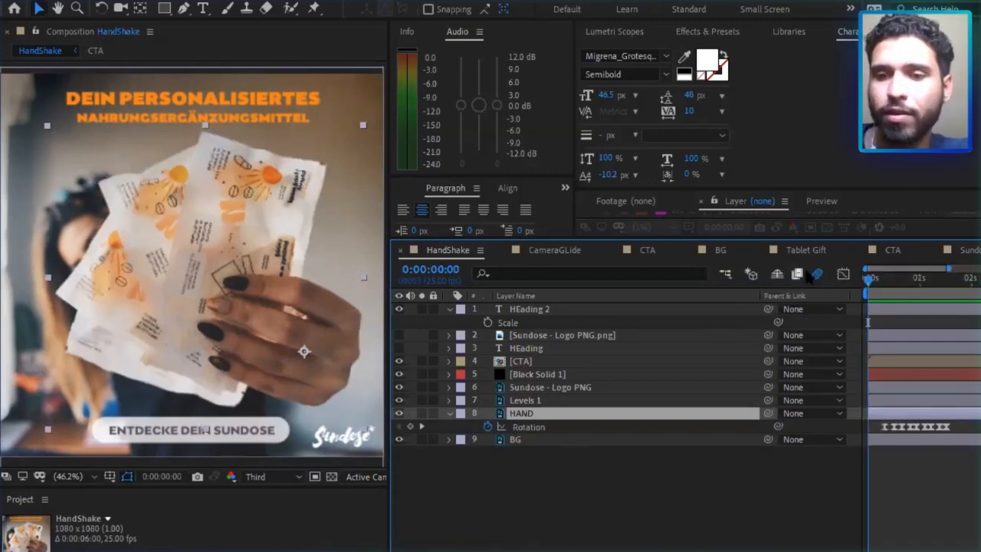
{"action": "left_click", "coordinate": [529, 427]}
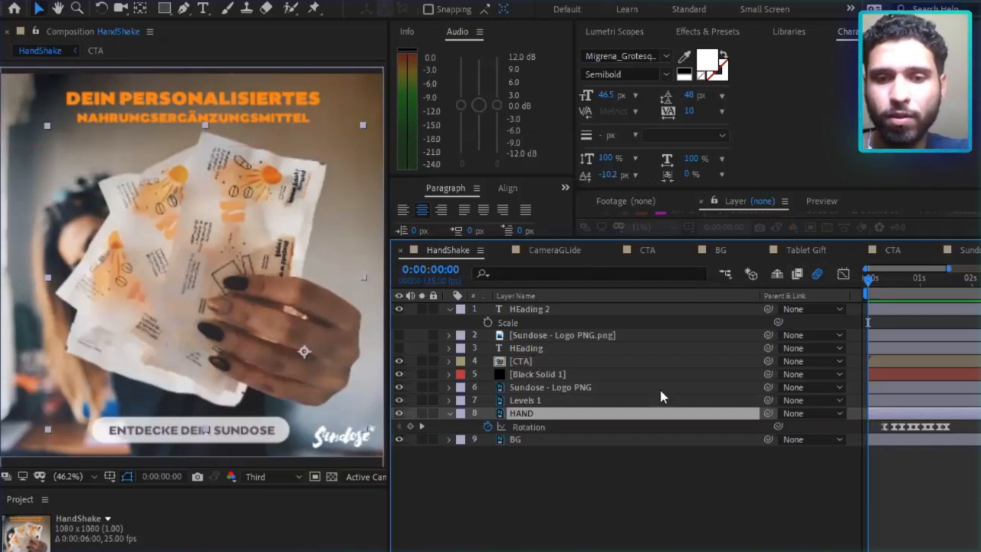
{"action": "left_click", "coordinate": [843, 274]}
{"action": "left_click_drag", "start_coordinate": [948, 267], "coordinate": [907, 278]}
{"action": "scroll", "coordinate": [956, 330], "scroll_direction": "right", "scroll_amount": 5}
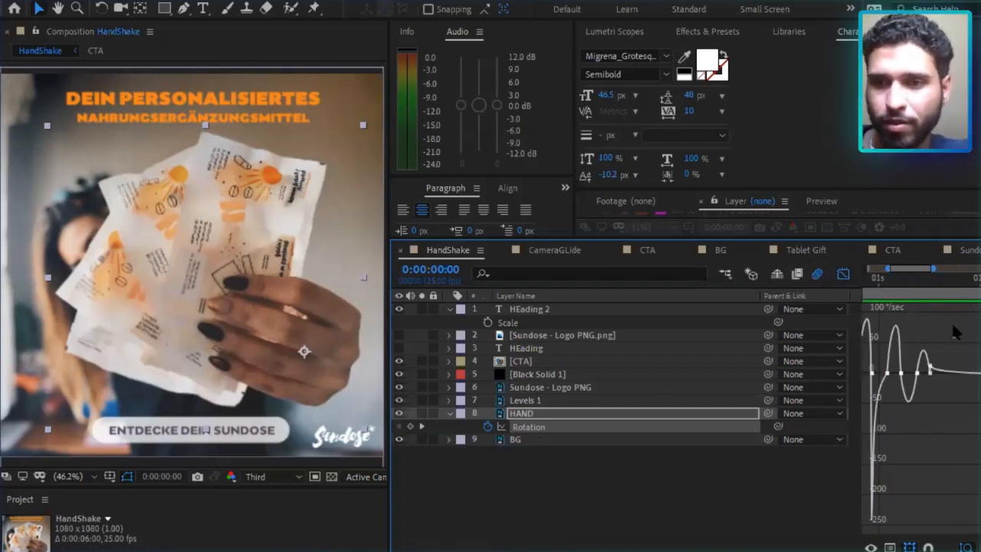
{"action": "scroll", "coordinate": [955, 330], "scroll_direction": "right", "scroll_amount": 4}
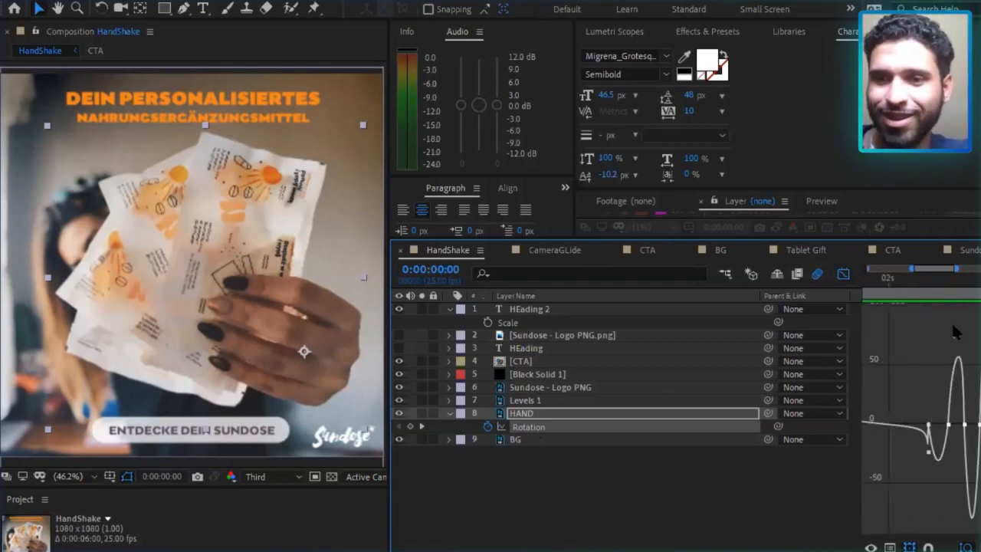
{"action": "scroll", "coordinate": [956, 331], "scroll_direction": "right", "scroll_amount": 2}
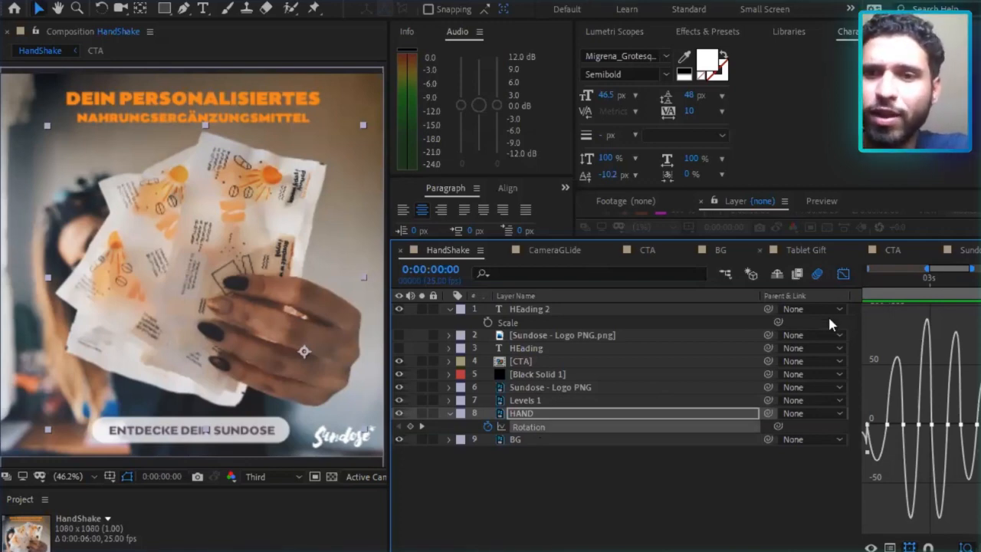
Show the Rotation curve across more than four seconds, preview HandShake from the start, and scrub to 0:00:02:06.
{"action": "left_click_drag", "start_coordinate": [927, 269], "coordinate": [846, 274]}
{"action": "left_click_drag", "start_coordinate": [972, 269], "coordinate": [980, 269]}
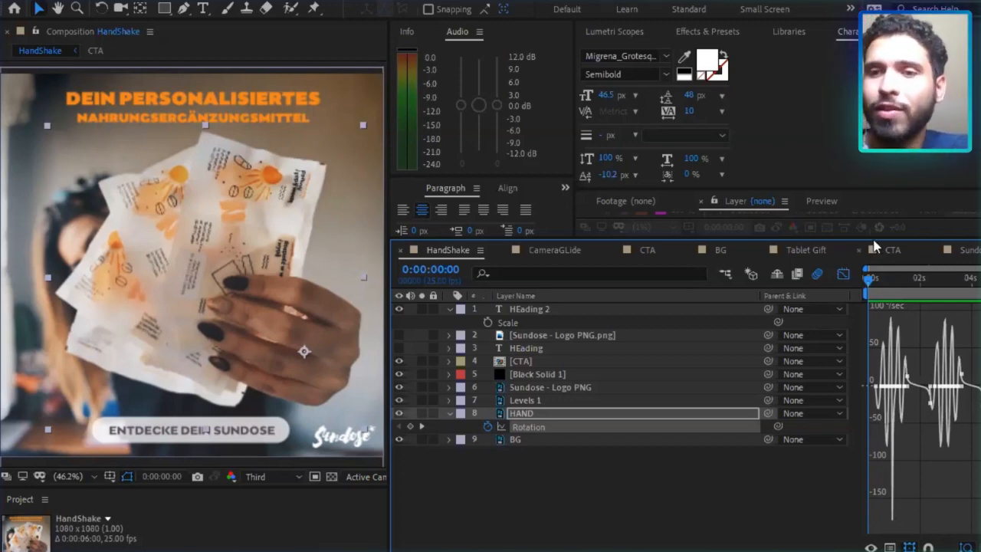
{"action": "key", "text": "space"}
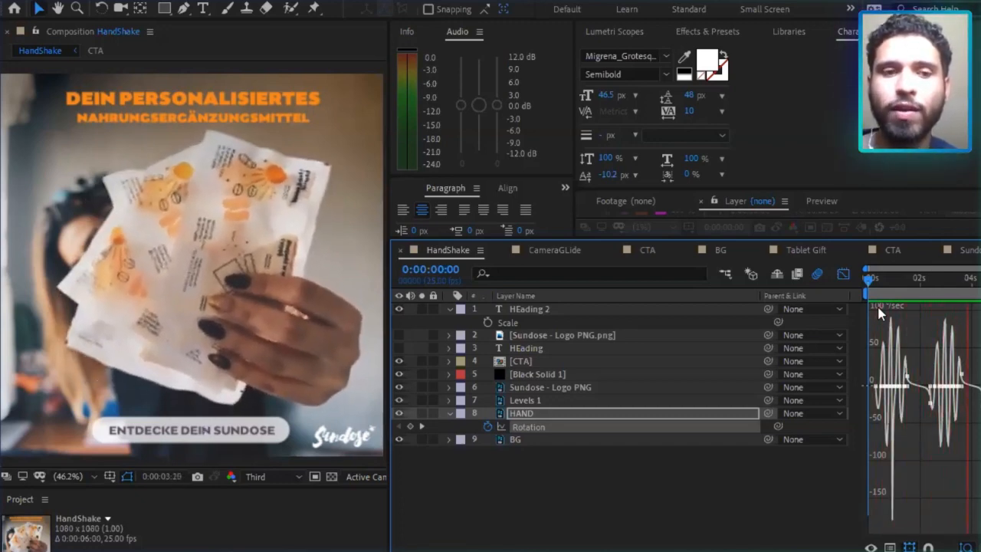
{"action": "key", "text": "space"}
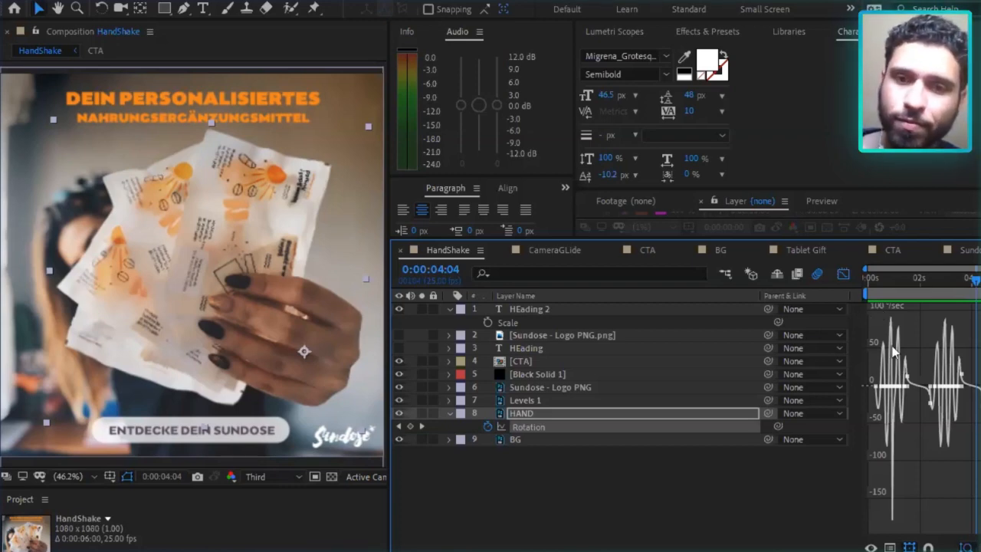
{"action": "left_click_drag", "start_coordinate": [912, 284], "coordinate": [926, 280]}
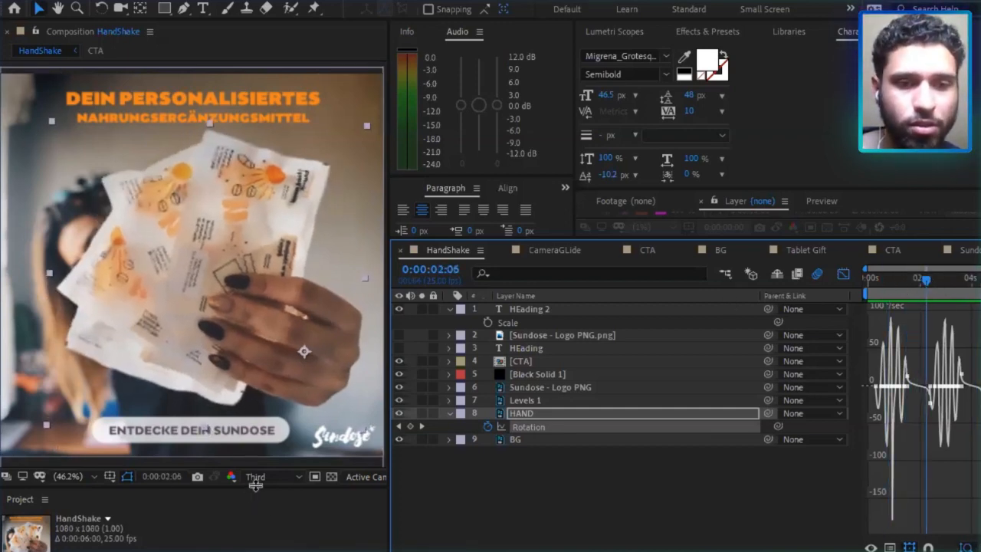
Enlarge the project item list and browse its compositions, folders and footage for another example composition.
{"action": "left_click_drag", "start_coordinate": [254, 487], "coordinate": [253, 198]}
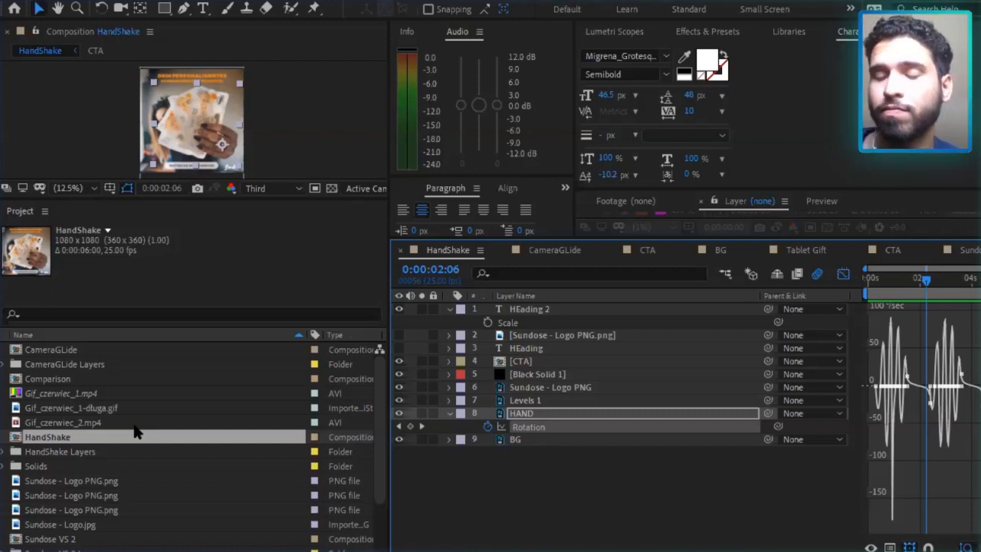
{"action": "left_click", "coordinate": [68, 468]}
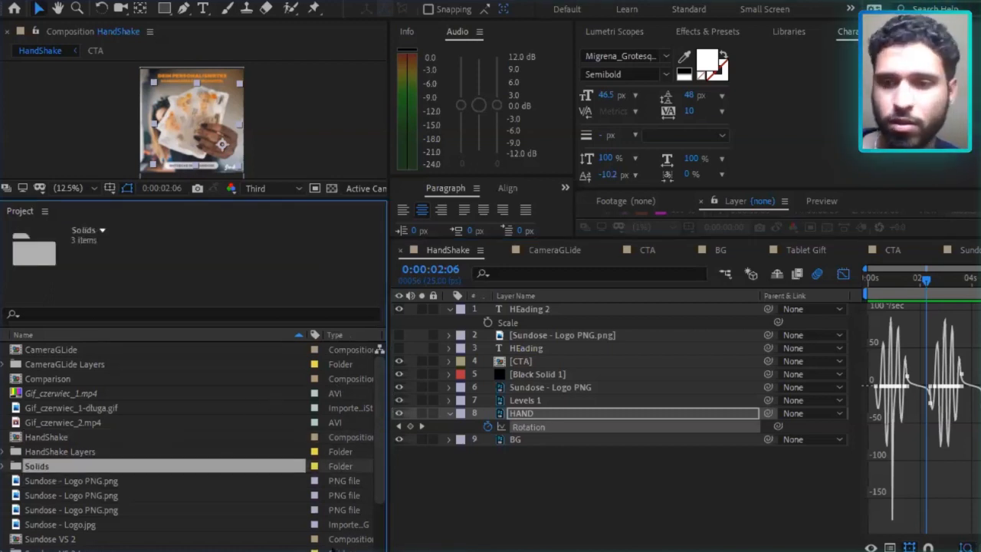
{"action": "scroll", "coordinate": [230, 429], "scroll_direction": "down", "scroll_amount": 2}
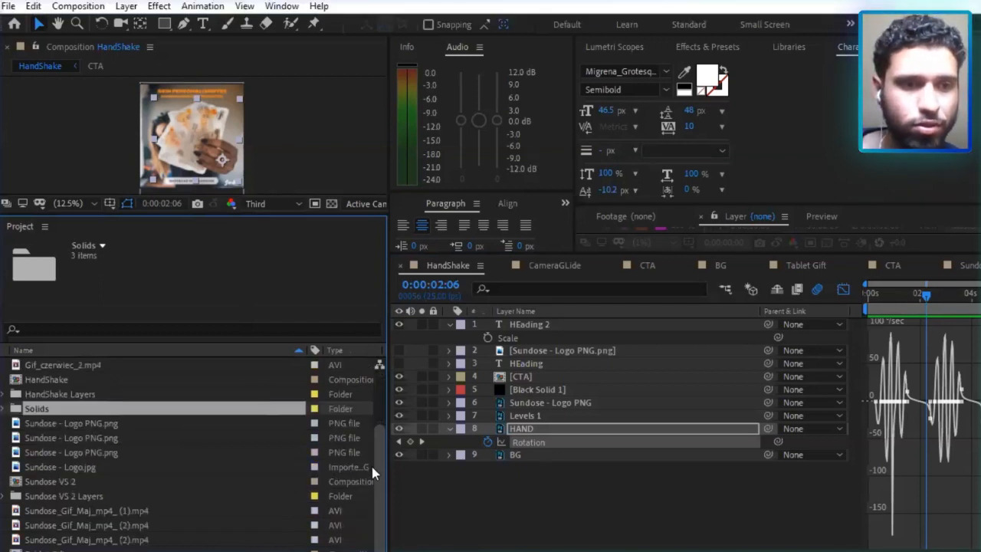
{"action": "left_click", "coordinate": [168, 461]}
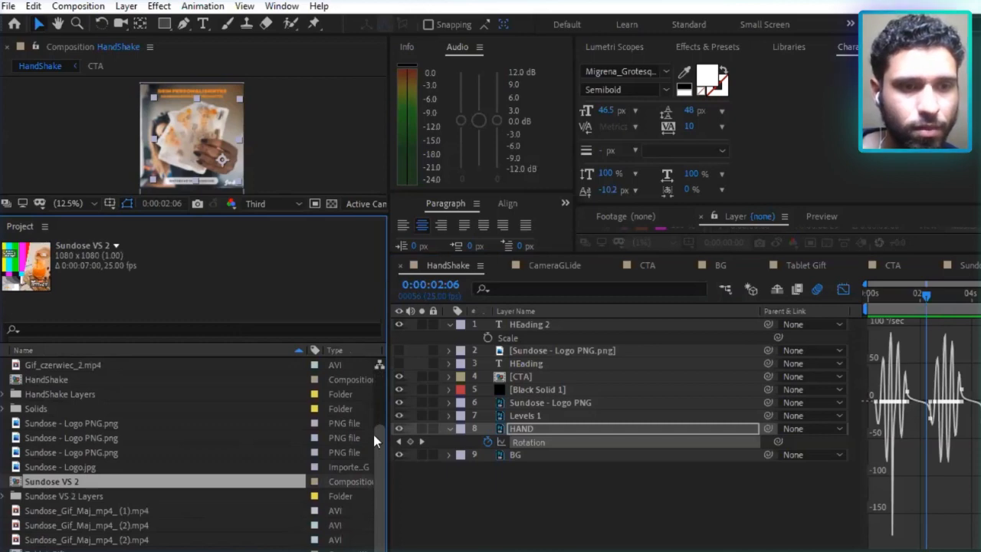
{"action": "left_click_drag", "start_coordinate": [373, 438], "coordinate": [373, 399]}
{"action": "left_click", "coordinate": [110, 437]}
{"action": "left_click", "coordinate": [109, 453]}
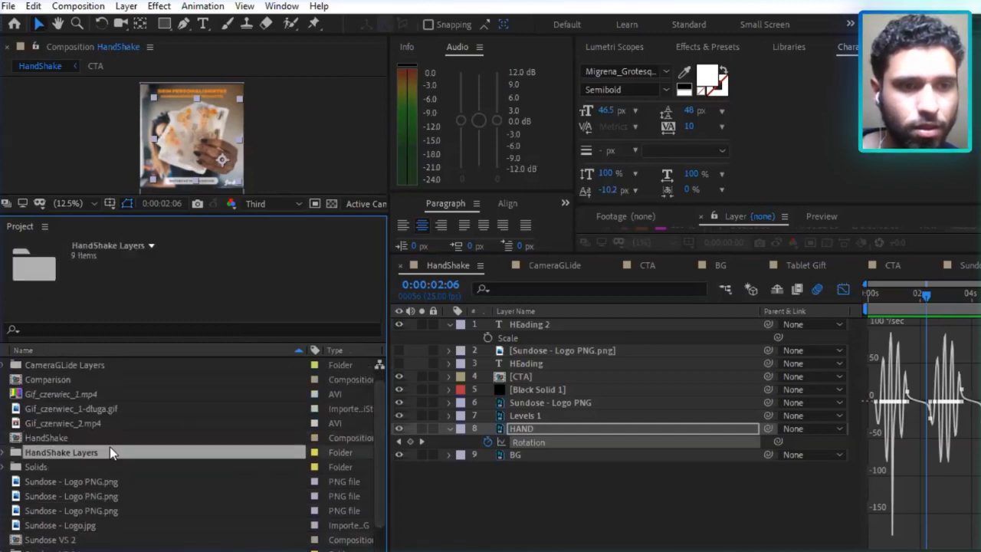
{"action": "left_click", "coordinate": [110, 438]}
{"action": "left_click", "coordinate": [127, 408]}
{"action": "key", "text": "Down"}
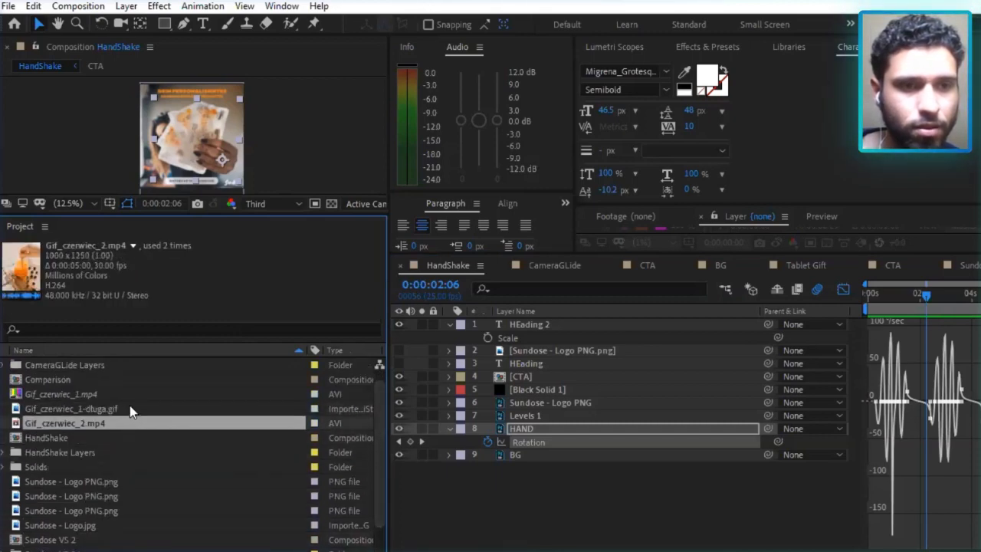
{"action": "left_click", "coordinate": [125, 393]}
{"action": "left_click", "coordinate": [134, 379]}
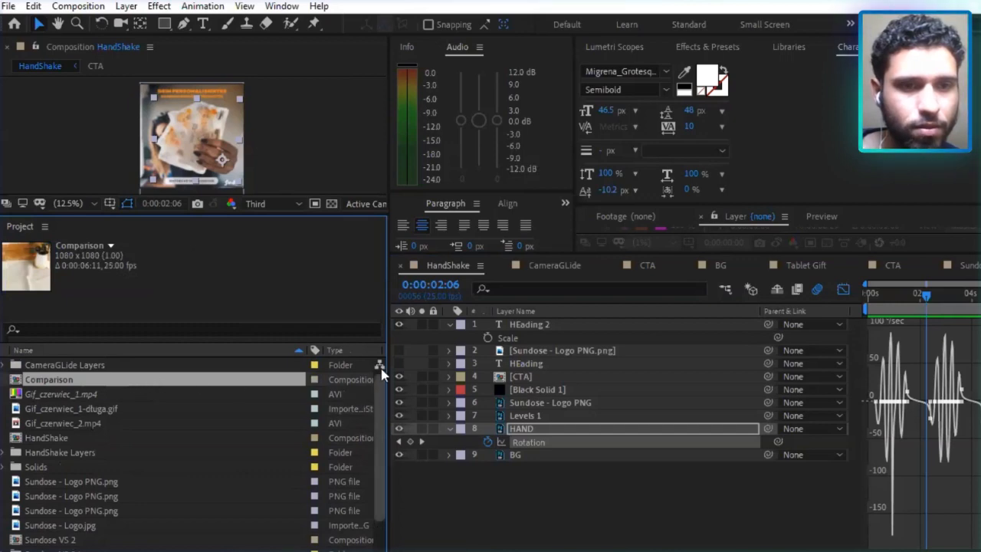
{"action": "scroll", "coordinate": [366, 401], "scroll_direction": "up", "scroll_amount": 1}
Open the CameraGLide composition, enlarge its viewer, and hide the layer switches column in its timeline.
{"action": "left_click", "coordinate": [175, 368]}
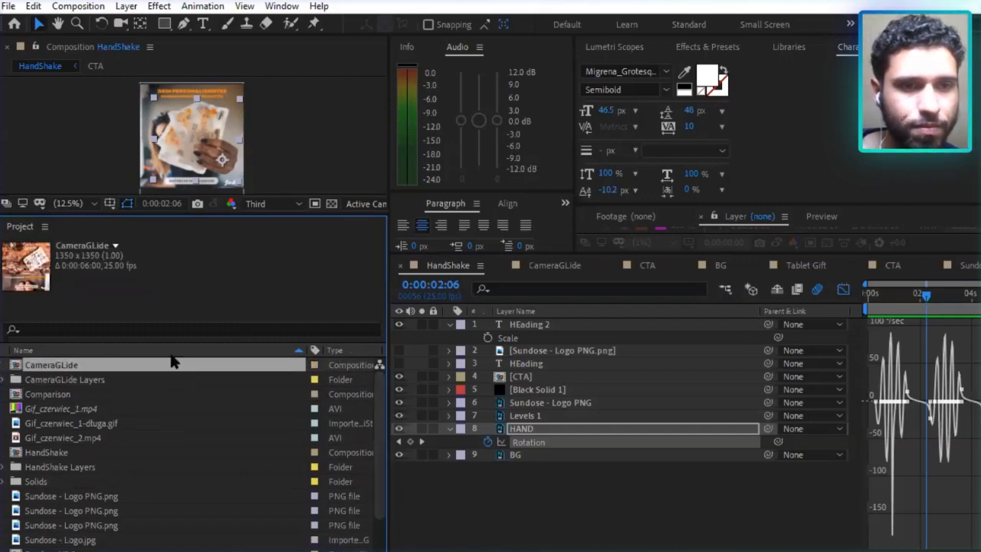
{"action": "double_click", "coordinate": [167, 367]}
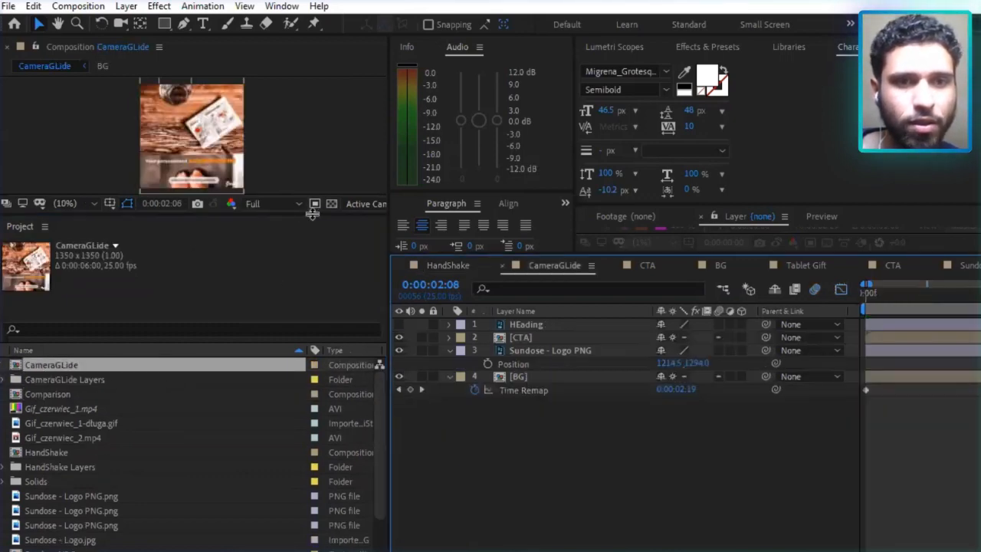
{"action": "left_click_drag", "start_coordinate": [315, 216], "coordinate": [291, 506]}
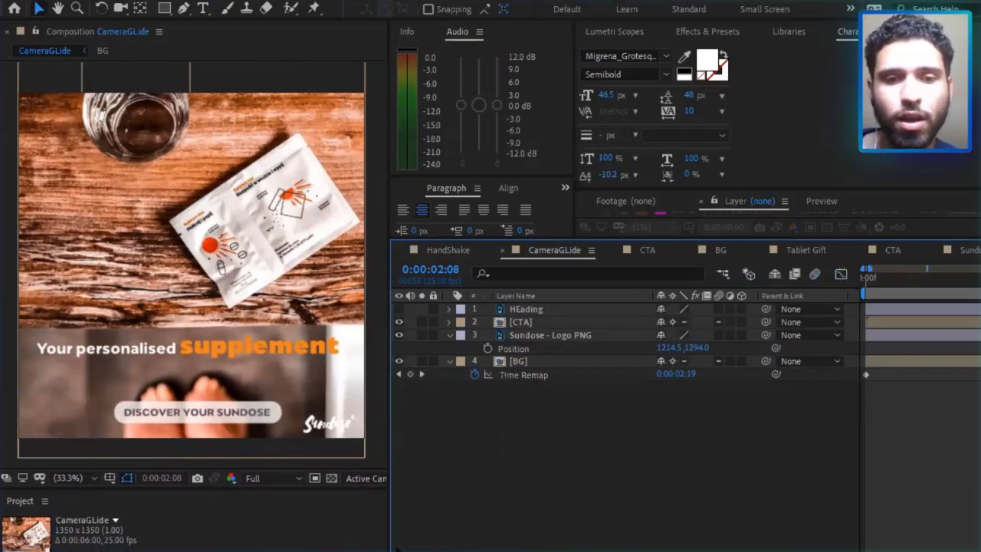
{"action": "left_click", "coordinate": [399, 550]}
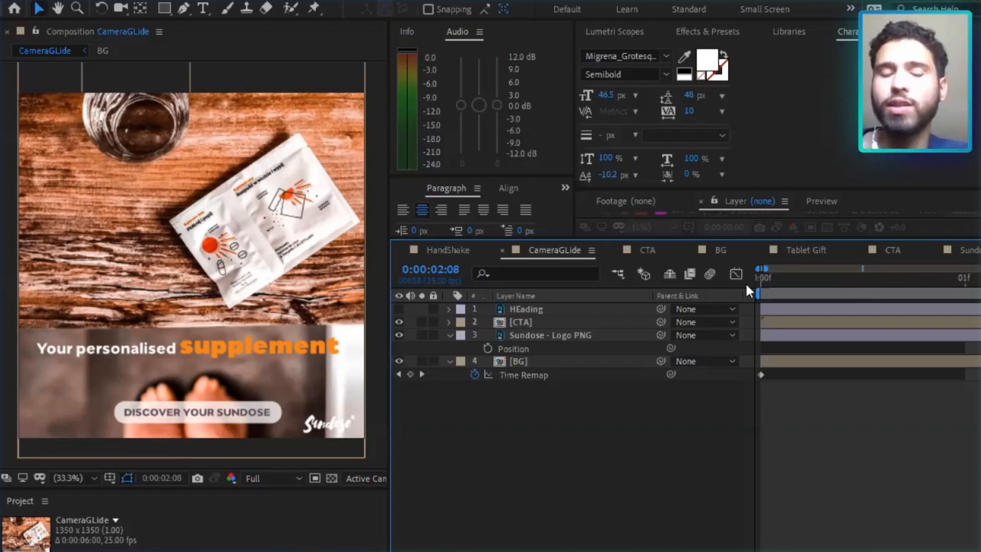
Extend CameraGLide's visible time range to about five seconds, preview it from the start, and scrub to 0:00:01:19.
{"action": "left_click_drag", "start_coordinate": [765, 269], "coordinate": [980, 269]}
{"action": "left_click_drag", "start_coordinate": [837, 285], "coordinate": [756, 293]}
{"action": "key", "text": "space"}
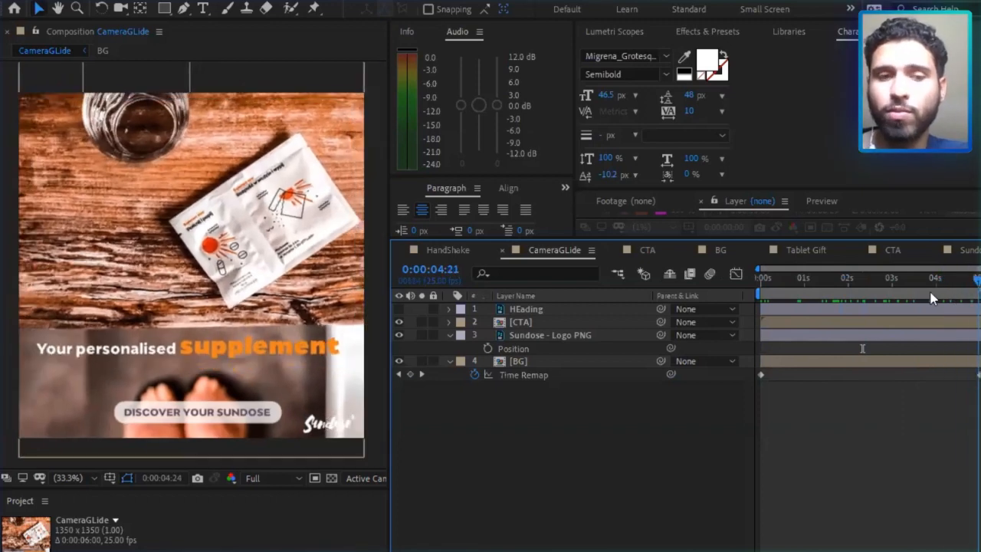
{"action": "left_click_drag", "start_coordinate": [891, 299], "coordinate": [797, 298]}
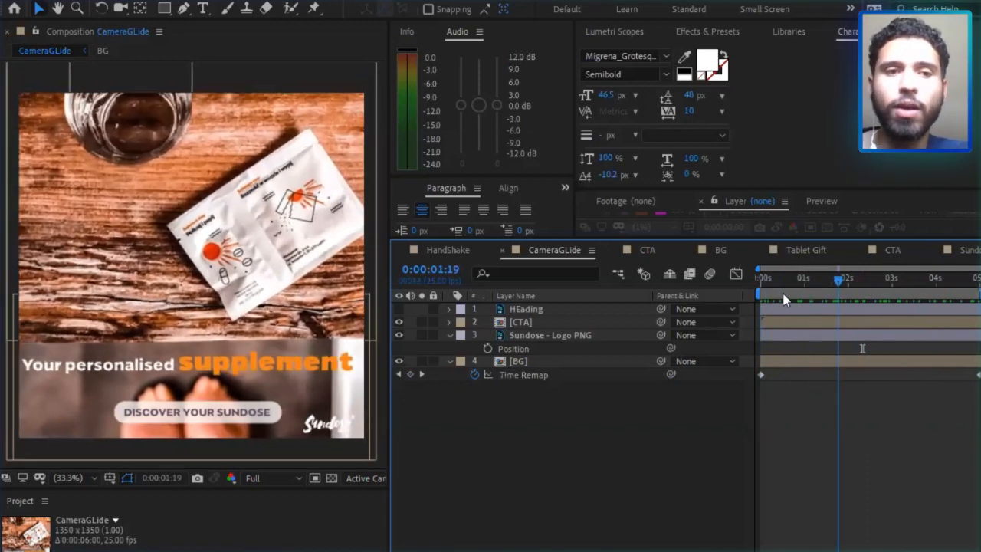
Return CameraGLide to 0:00:00:00, select the Sundose - Logo PNG layer, and collapse its Position and the BG layer's Time Remap.
{"action": "key", "text": "Home"}
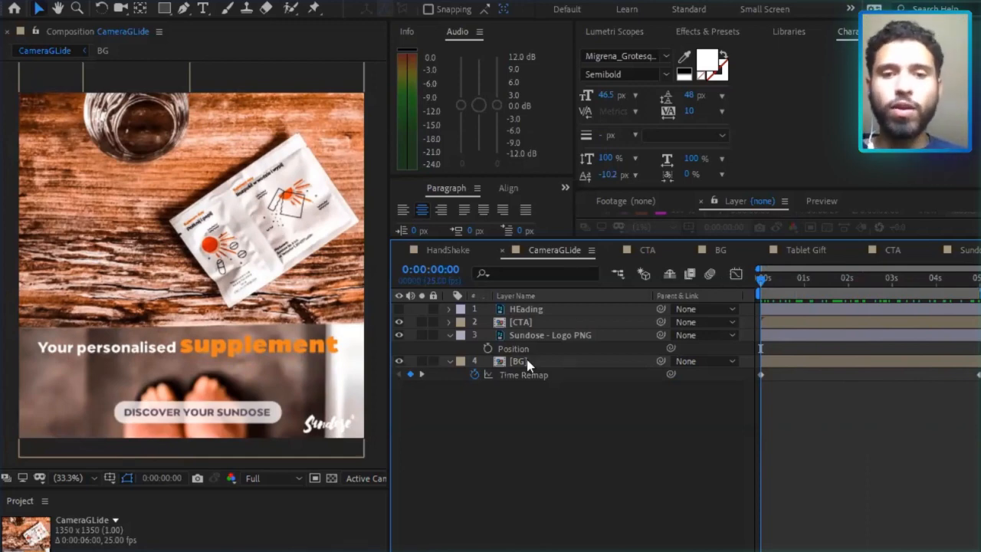
{"action": "left_click", "coordinate": [543, 335]}
{"action": "left_click", "coordinate": [450, 336]}
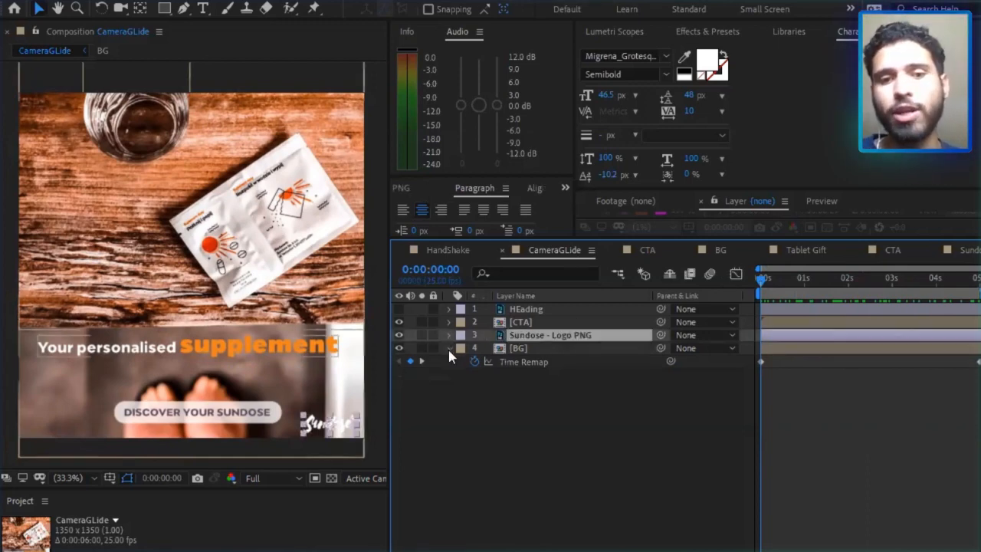
{"action": "left_click", "coordinate": [450, 349]}
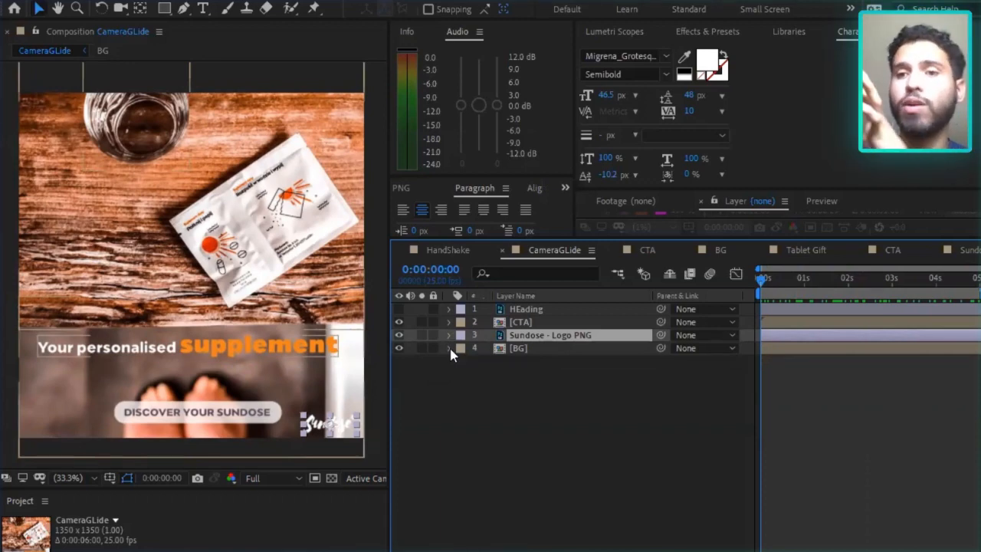
Scrub CameraGLide back and forth to examine its camera movement, stopping at 0:00:00:11, and return to the start.
{"action": "left_click_drag", "start_coordinate": [767, 282], "coordinate": [901, 279]}
{"action": "left_click_drag", "start_coordinate": [836, 274], "coordinate": [785, 288]}
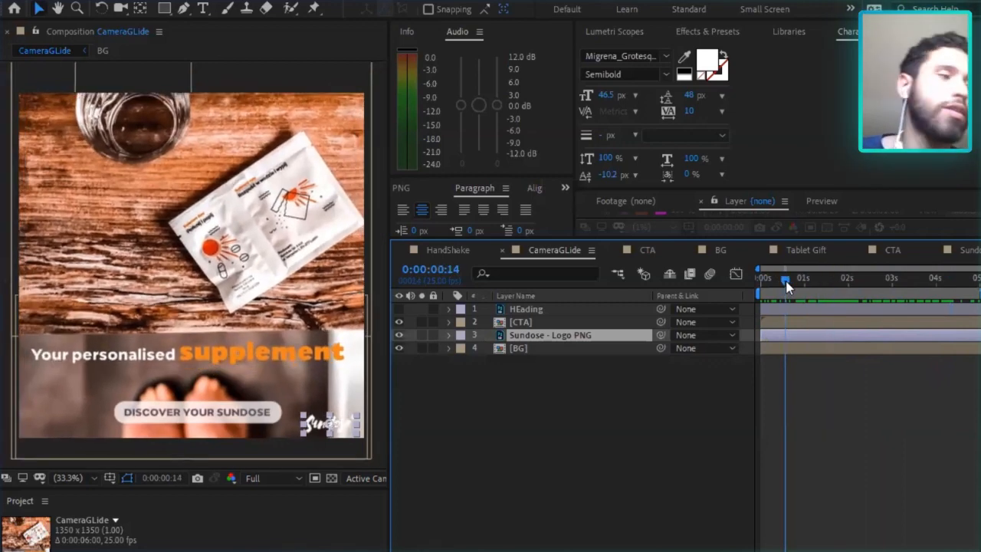
{"action": "left_click_drag", "start_coordinate": [785, 288], "coordinate": [780, 288]}
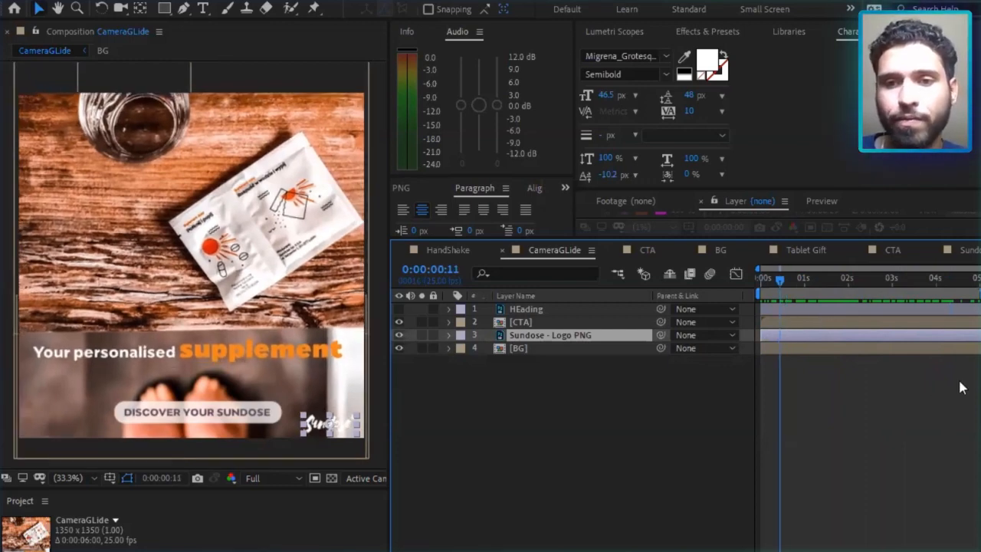
{"action": "key", "text": "Home"}
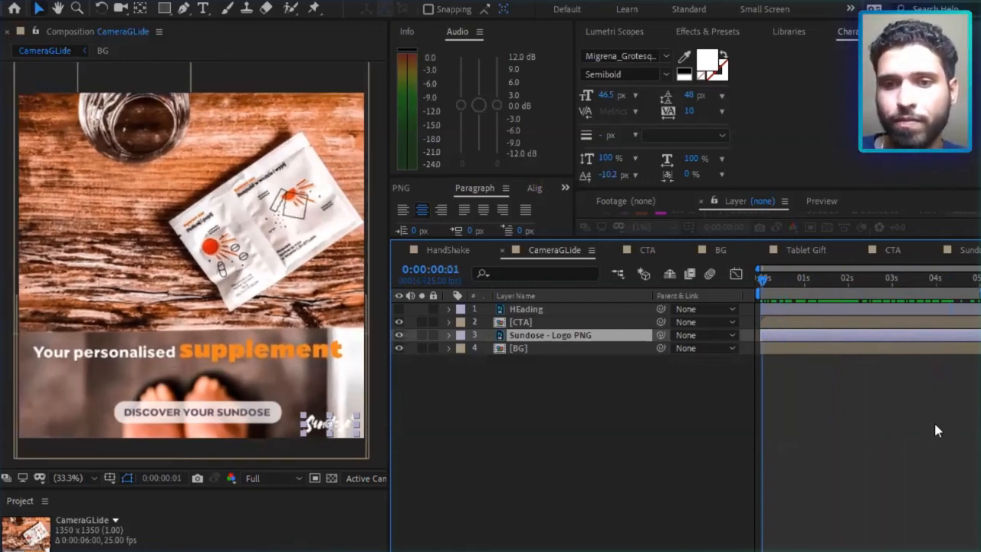
Scrub CameraGLide to 0:00:02:07, check its BG, CTA and logo layers, and briefly toggle the BG layer's visibility.
{"action": "left_click_drag", "start_coordinate": [826, 281], "coordinate": [852, 278]}
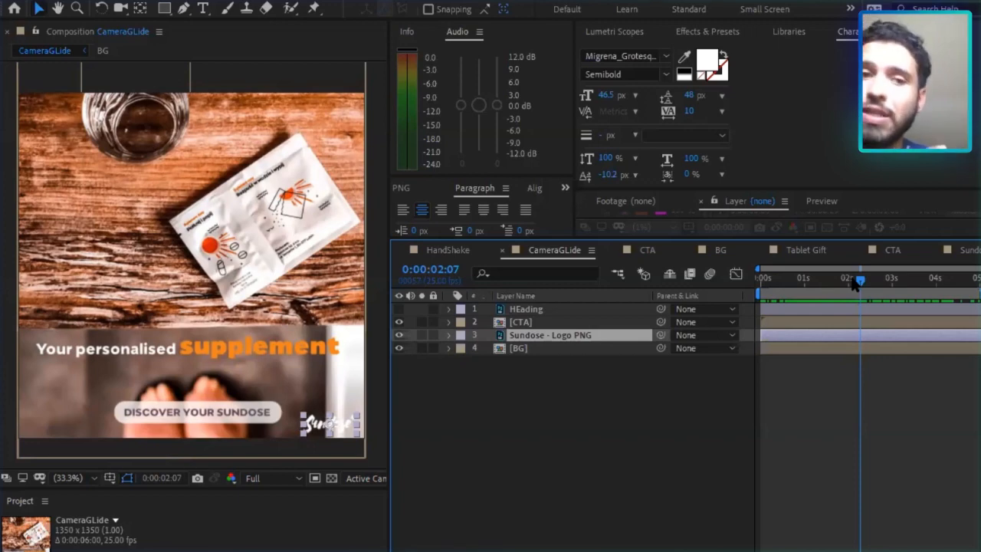
{"action": "left_click", "coordinate": [524, 348]}
{"action": "left_click", "coordinate": [523, 323]}
{"action": "left_click", "coordinate": [520, 336]}
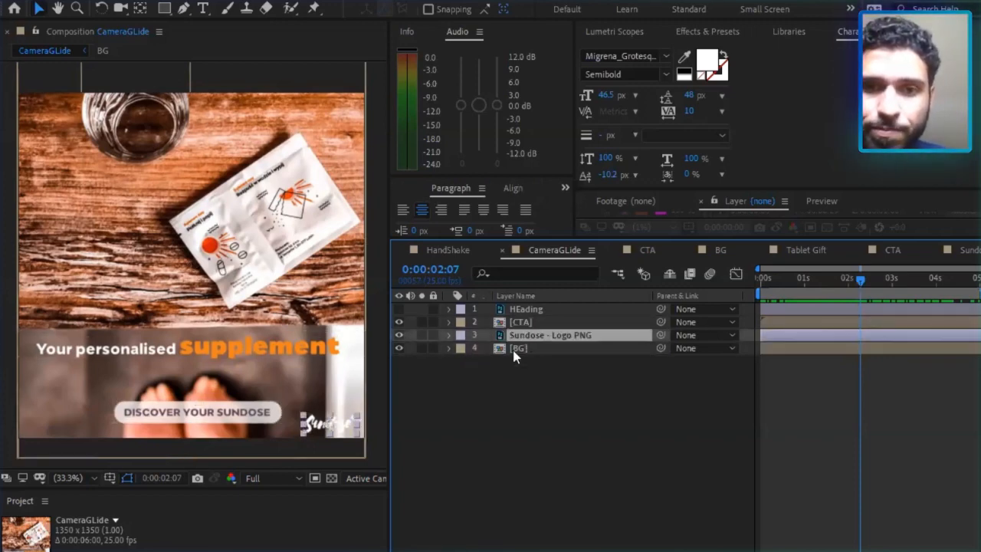
{"action": "left_click", "coordinate": [512, 348]}
{"action": "left_click", "coordinate": [399, 348]}
{"action": "key", "text": "ctrl+z"}
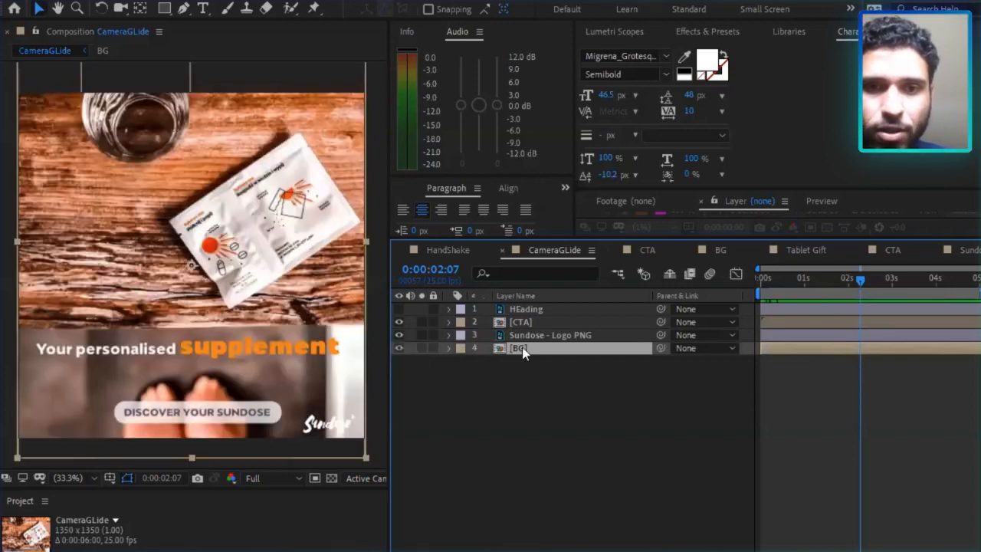
Open the BG precomposition and select its FG, MG and BG image layers to review how the scene is separated.
{"action": "double_click", "coordinate": [518, 349]}
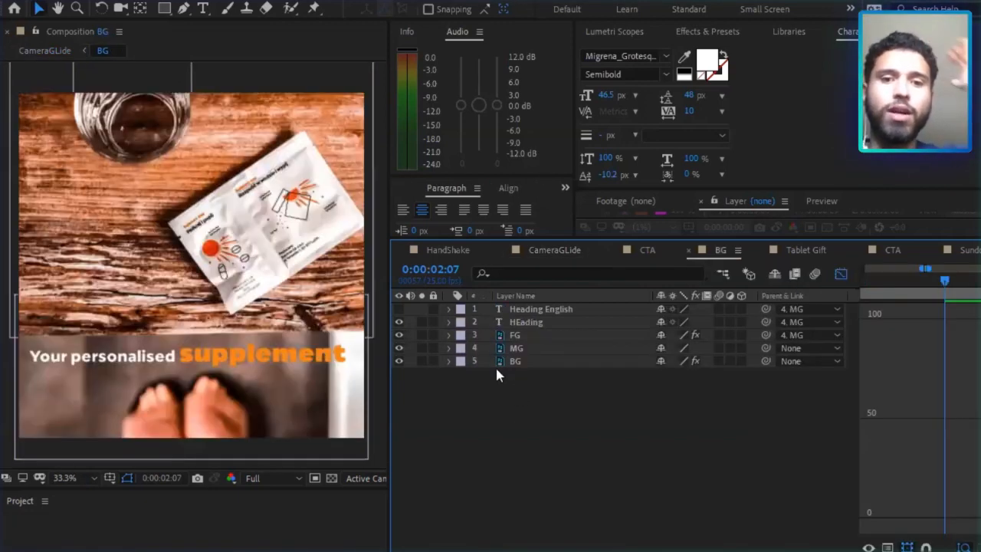
{"action": "left_click_drag", "start_coordinate": [543, 374], "coordinate": [530, 340]}
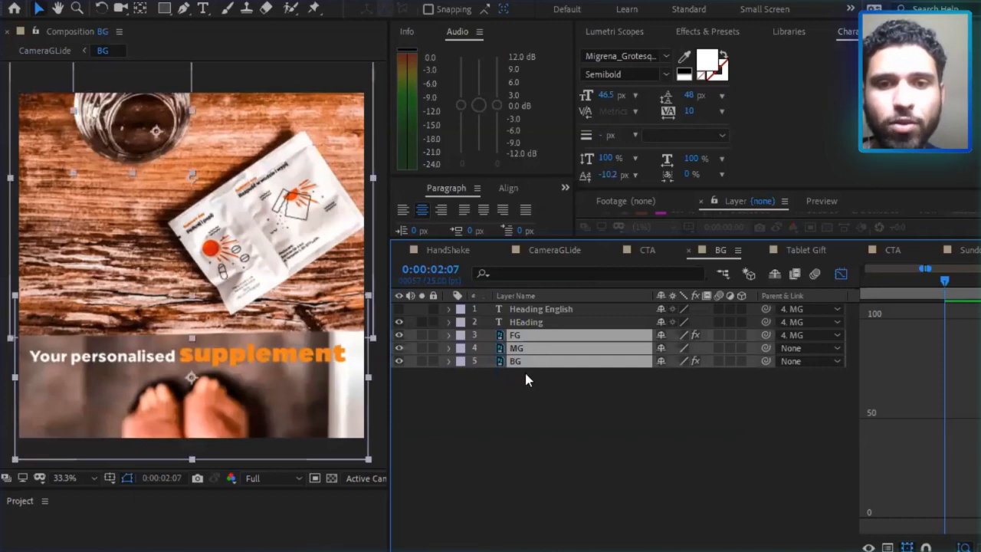
{"action": "left_click", "coordinate": [526, 375]}
{"action": "left_click", "coordinate": [529, 350]}
{"action": "left_click", "coordinate": [528, 360]}
{"action": "left_click", "coordinate": [522, 335]}
{"action": "left_click_drag", "start_coordinate": [543, 404], "coordinate": [525, 343]}
Hide the MG and BG layers, select FG, extend the visible time range, and scrub the isolated glass to 0:00:01:15.
{"action": "left_click_drag", "start_coordinate": [398, 348], "coordinate": [399, 361]}
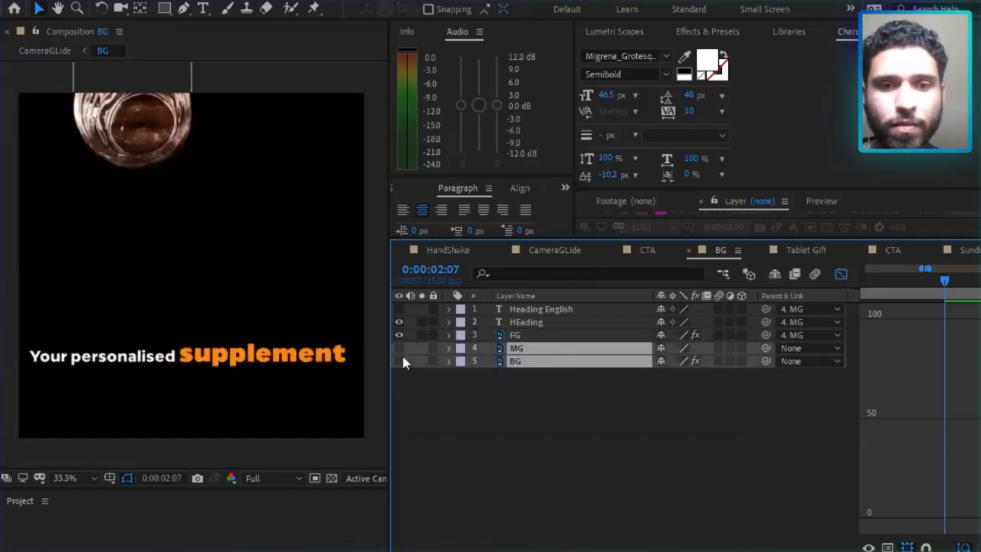
{"action": "left_click", "coordinate": [552, 334]}
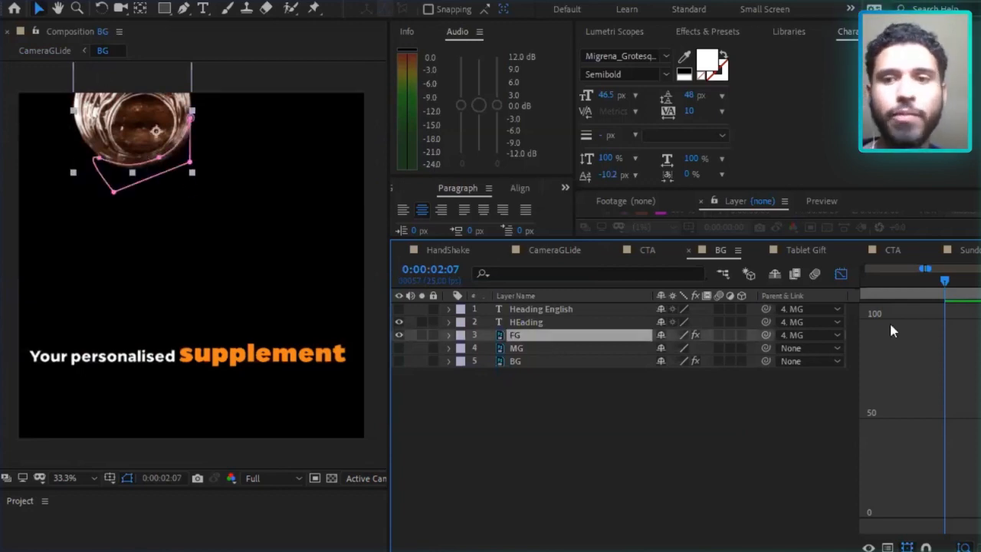
{"action": "left_click_drag", "start_coordinate": [922, 269], "coordinate": [792, 272]}
{"action": "left_click_drag", "start_coordinate": [928, 269], "coordinate": [980, 269]}
{"action": "mouse_move", "coordinate": [922, 282]}
{"action": "left_mouse_down"}
{"action": "mouse_move", "coordinate": [882, 282]}
{"action": "mouse_move", "coordinate": [909, 280]}
{"action": "left_mouse_up"}
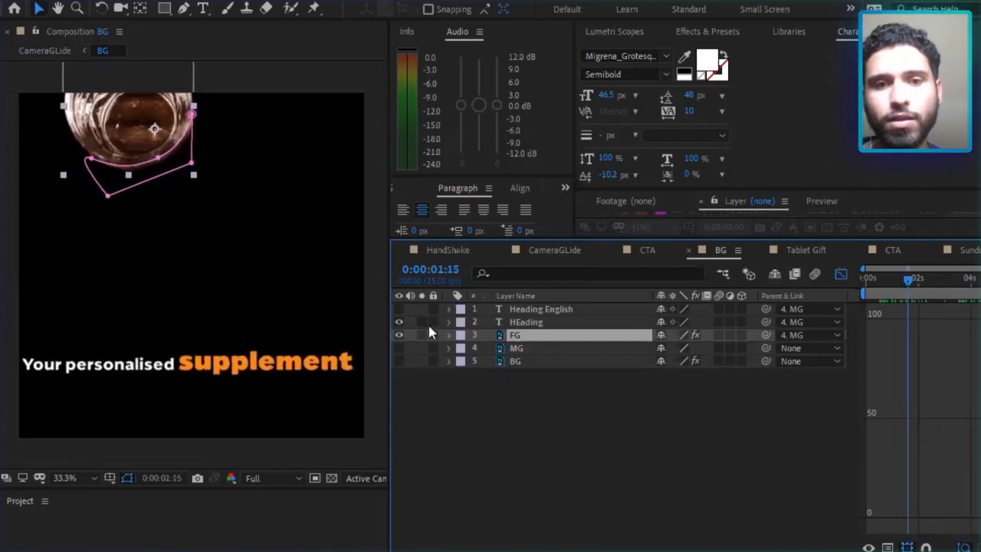
Hide the FG layer, show MG instead, and scrub its movement, stopping at 0:00:00:19.
{"action": "left_click", "coordinate": [399, 335]}
{"action": "left_click", "coordinate": [398, 348]}
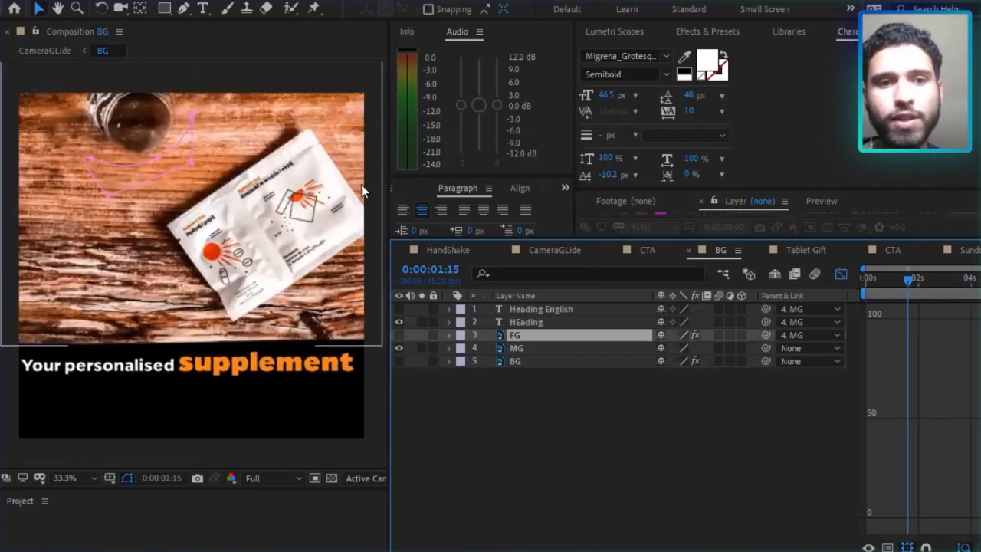
{"action": "left_click", "coordinate": [902, 281]}
{"action": "left_click_drag", "start_coordinate": [880, 281], "coordinate": [899, 281]}
{"action": "key", "text": "space"}
Reveal the Scale keyframes of the FG, MG and BG layers, examine their curves, and scrub to 0:00:00:11.
{"action": "left_click", "coordinate": [521, 361], "text": "shift"}
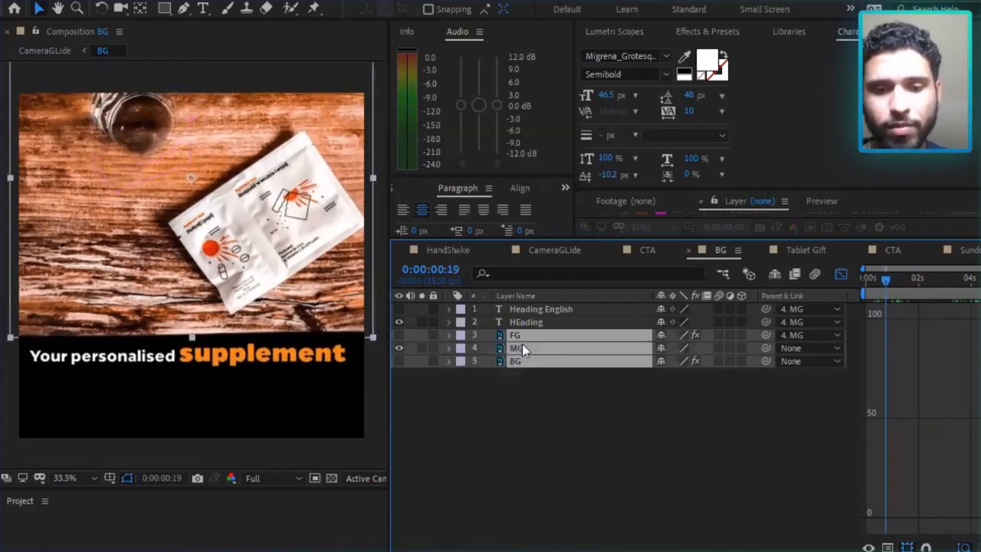
{"action": "key", "text": "s"}
{"action": "left_click", "coordinate": [527, 375]}
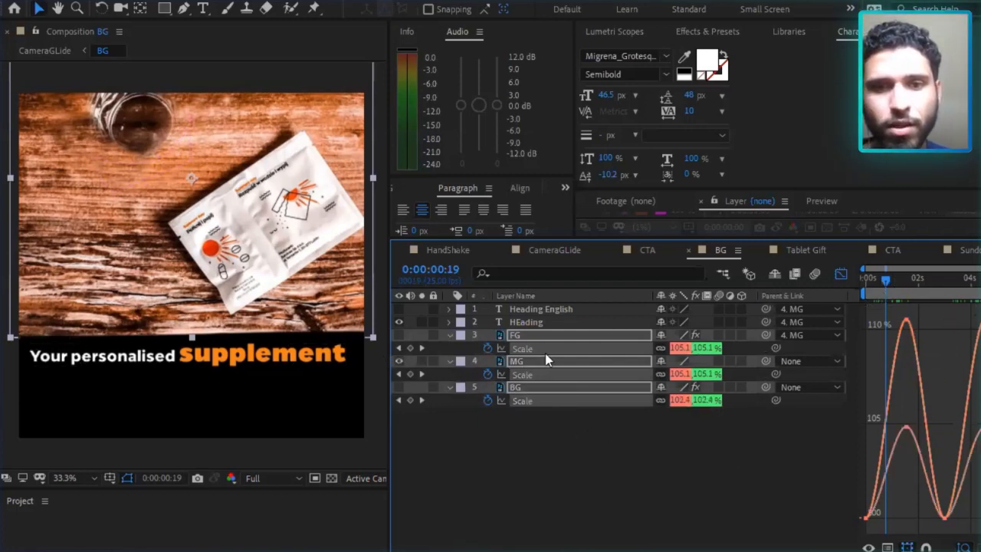
{"action": "mouse_move", "coordinate": [900, 286]}
{"action": "left_mouse_down"}
{"action": "mouse_move", "coordinate": [915, 287]}
{"action": "mouse_move", "coordinate": [881, 285]}
{"action": "left_mouse_up"}
{"action": "left_click", "coordinate": [451, 407]}
Hide the MG layer, show only the BG image with its Scale selected, and scrub to 0:00:02:18.
{"action": "left_click", "coordinate": [399, 361]}
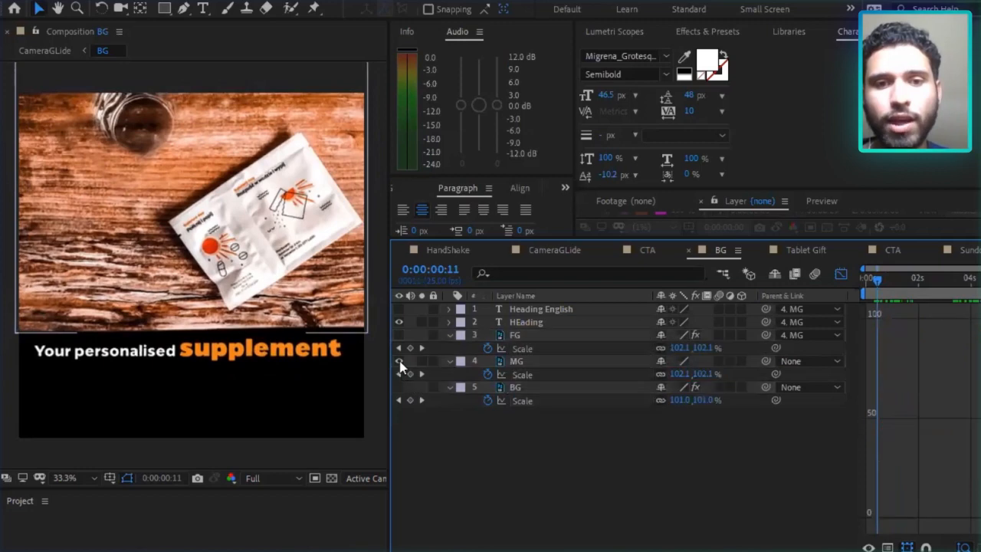
{"action": "left_click", "coordinate": [520, 402]}
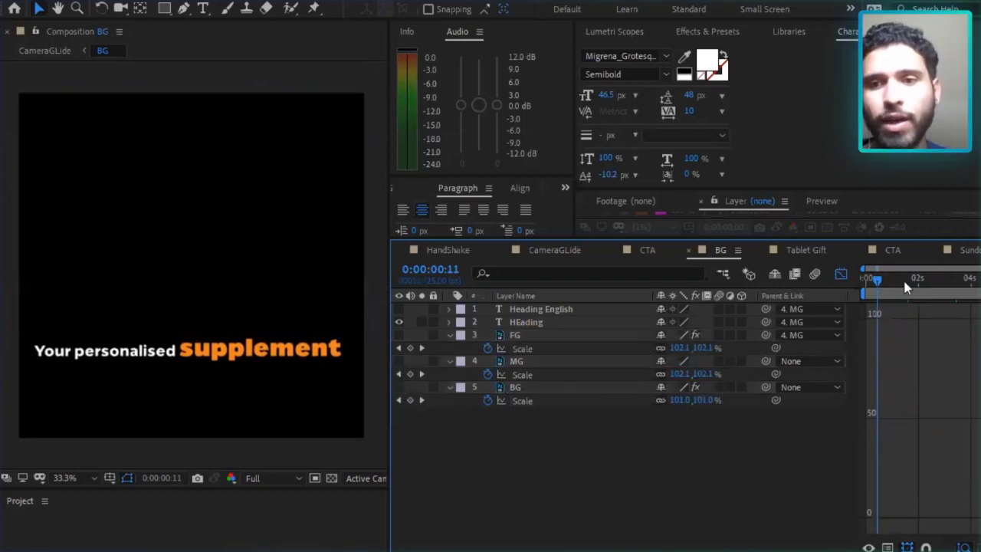
{"action": "mouse_move", "coordinate": [924, 284]}
{"action": "left_mouse_down"}
{"action": "mouse_move", "coordinate": [970, 289]}
{"action": "mouse_move", "coordinate": [903, 292]}
{"action": "mouse_move", "coordinate": [942, 295]}
{"action": "mouse_move", "coordinate": [932, 296]}
{"action": "left_mouse_up"}
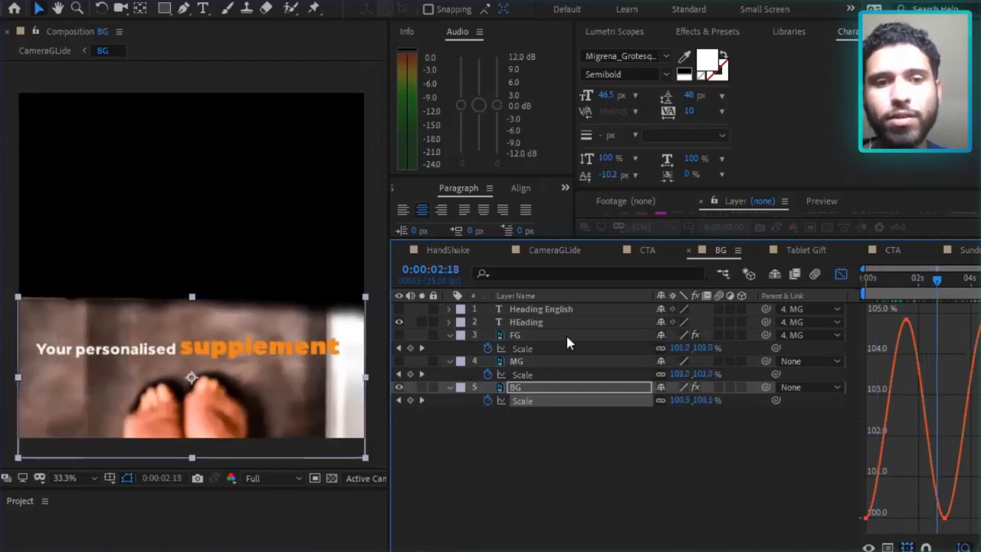
Show FG, MG and BG together and scrub through their combined parallax movement, stopping at 0:00:01:04.
{"action": "left_click_drag", "start_coordinate": [889, 290], "coordinate": [956, 290]}
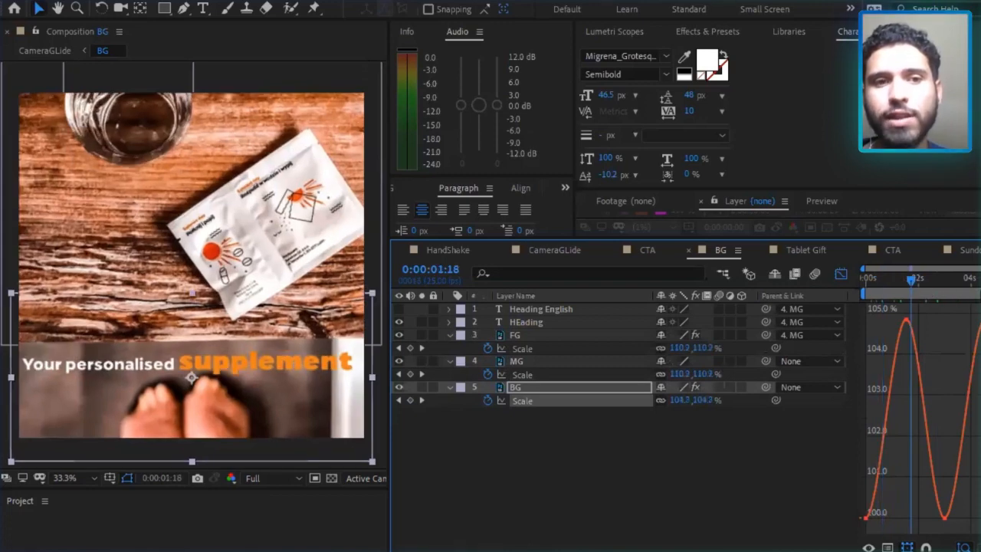
{"action": "left_click_drag", "start_coordinate": [955, 291], "coordinate": [980, 317]}
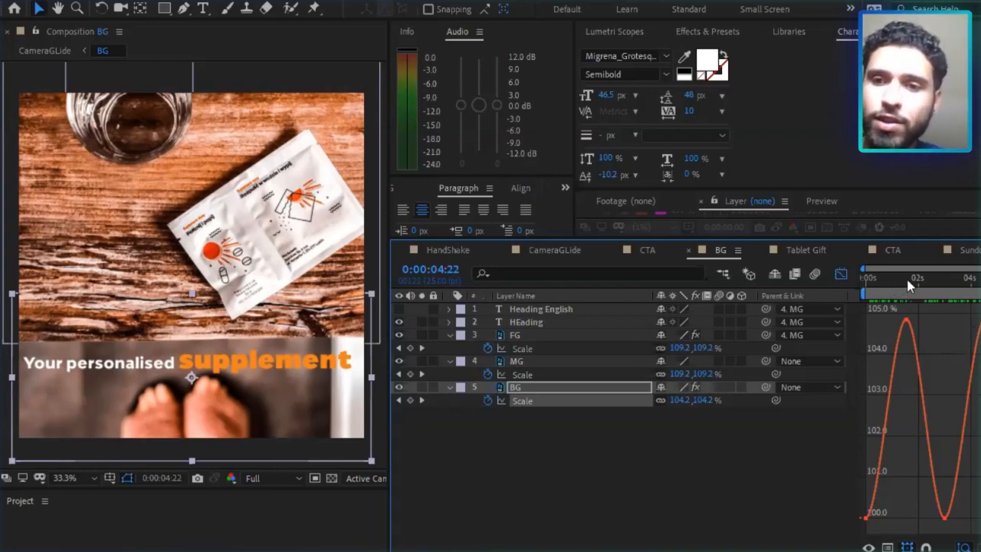
{"action": "left_click_drag", "start_coordinate": [909, 285], "coordinate": [897, 285]}
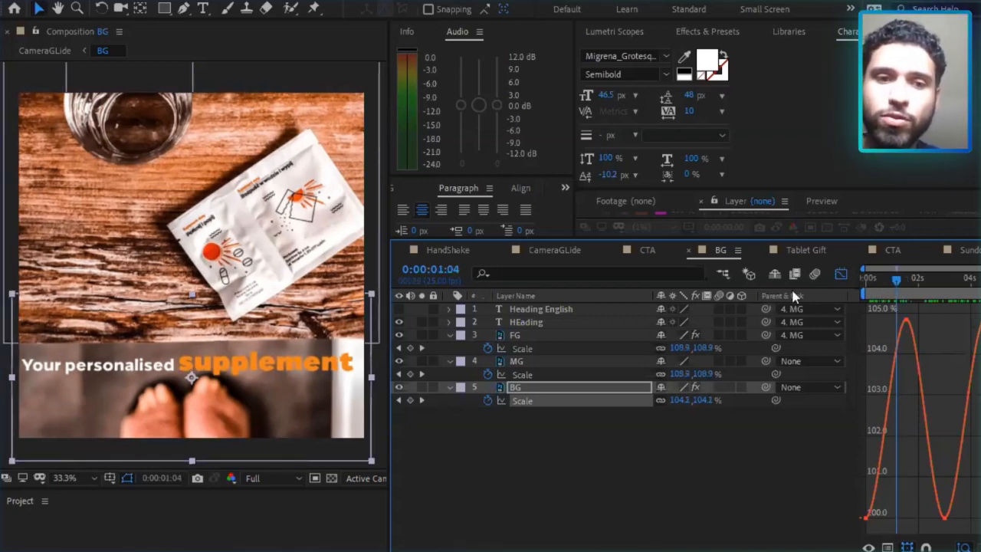
Return to the CameraGLide composition and scrub it to 0:00:03:06.
{"action": "left_click", "coordinate": [44, 50]}
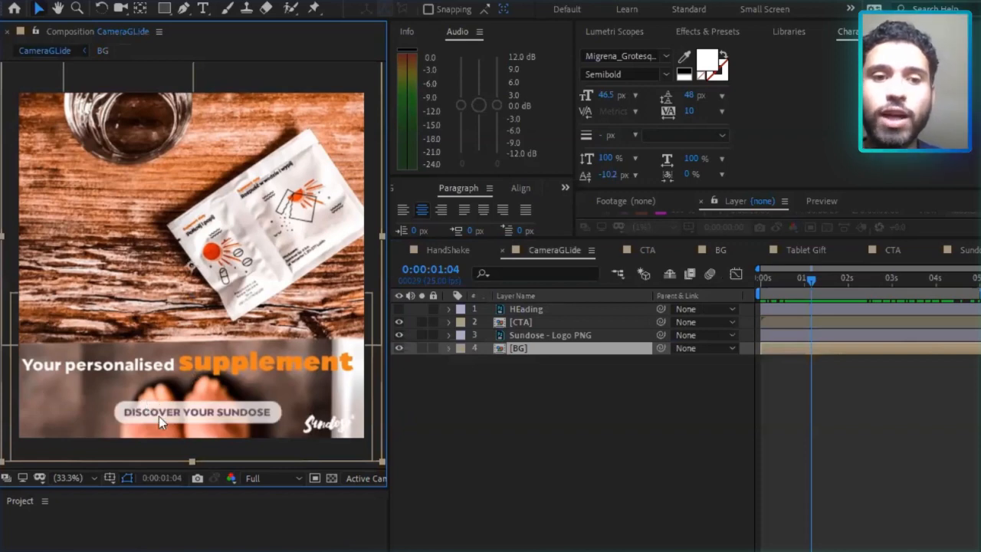
{"action": "left_click_drag", "start_coordinate": [809, 285], "coordinate": [881, 290]}
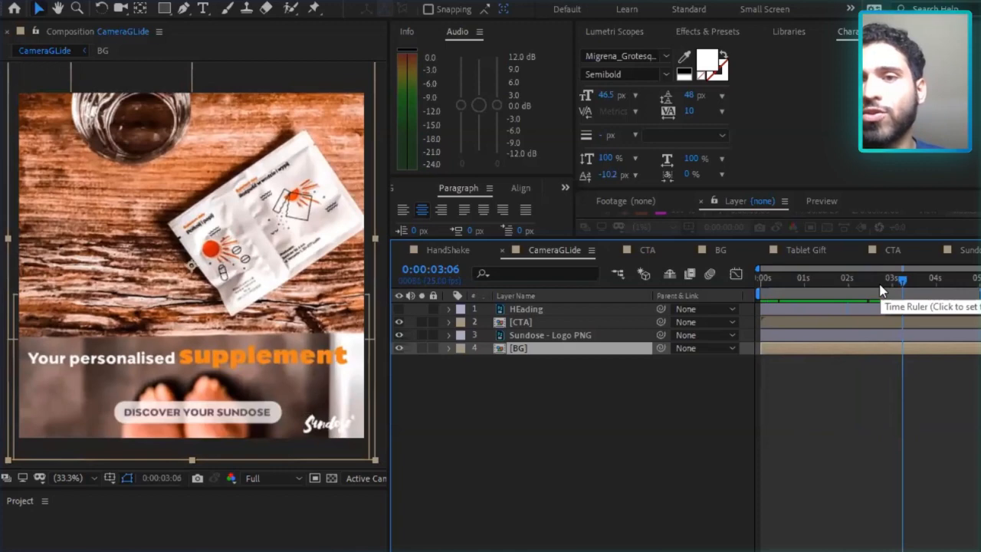